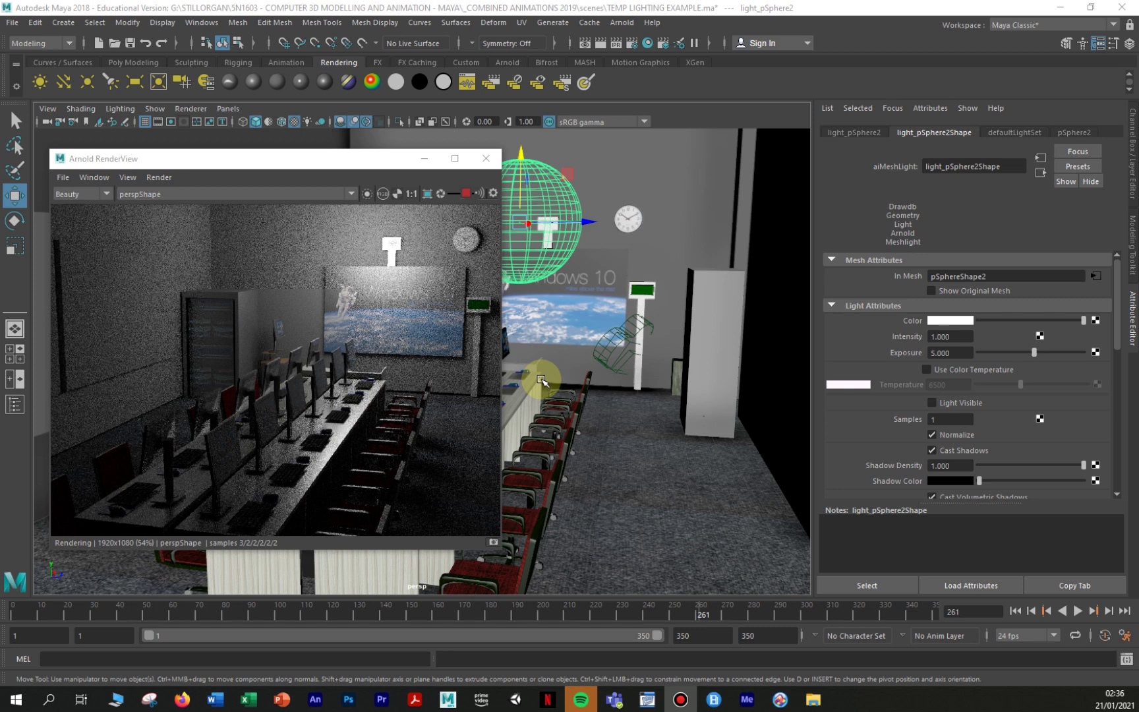
# - Move the Arnold RenderView window clear of its place and close it
pyautogui.click(307, 165)
pyautogui.moveTo(307, 164)
pyautogui.mouseDown()
pyautogui.moveTo(389, 163)
pyautogui.moveTo(305, 175)
pyautogui.mouseUp()
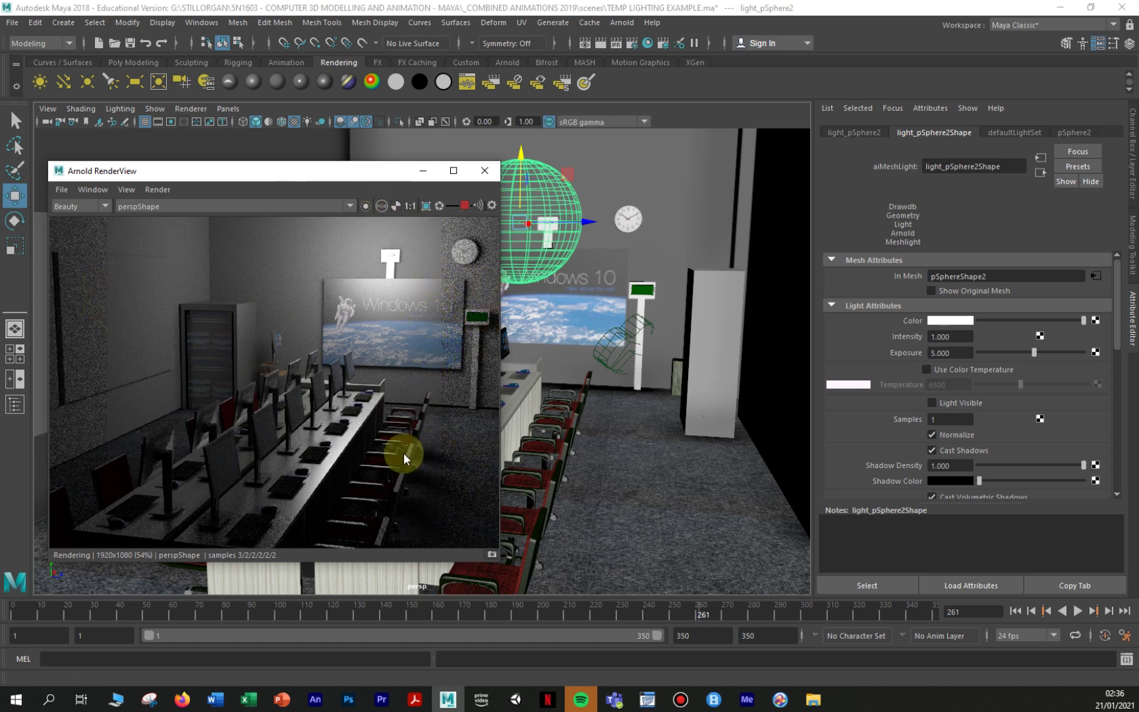
pyautogui.click(486, 170)
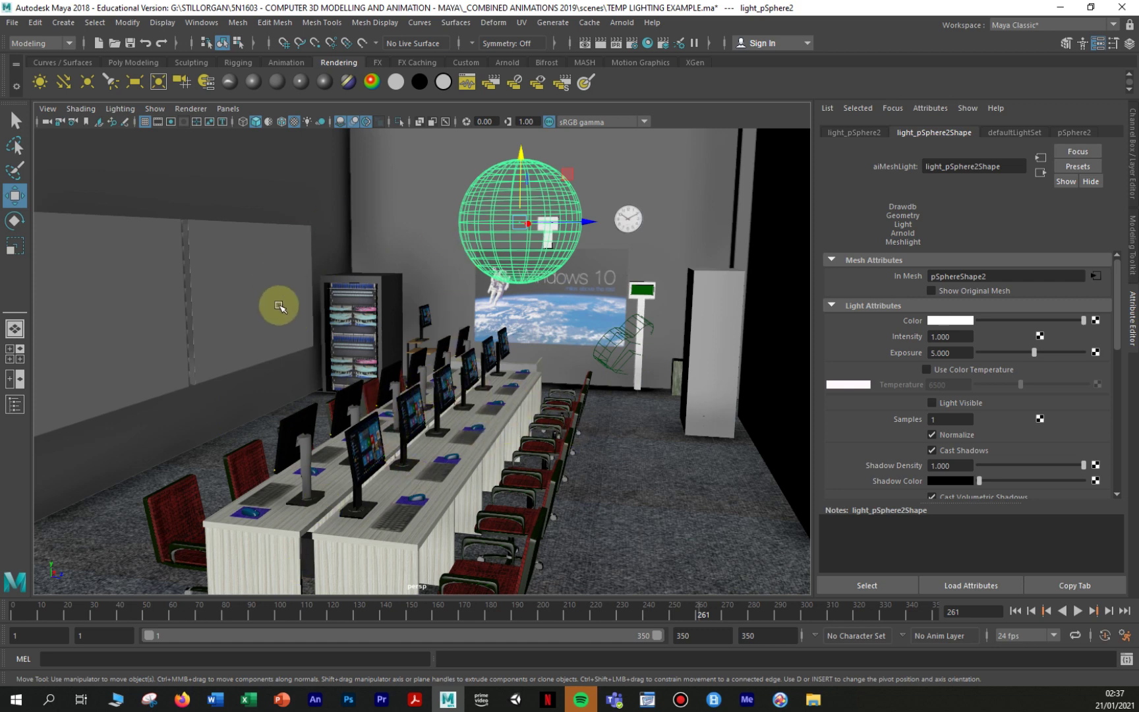
# - Switch to the Rendering menu set and open the Render Settings, enlarging the window to show more options
pyautogui.click(69, 41)
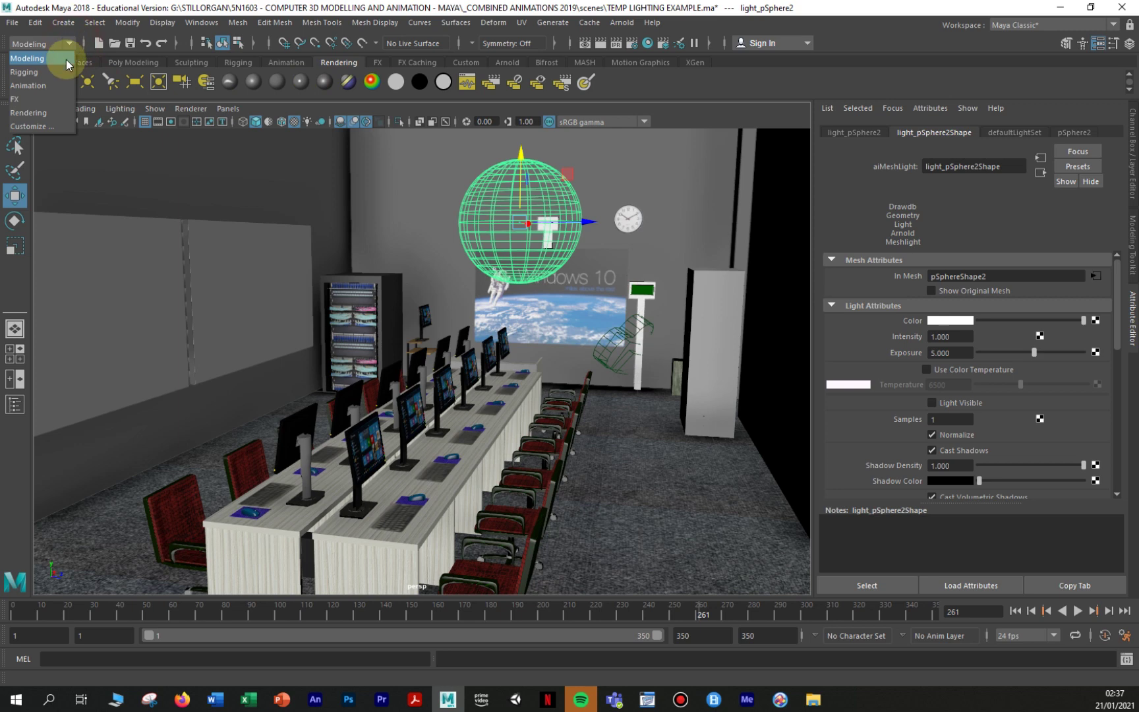
pyautogui.click(33, 112)
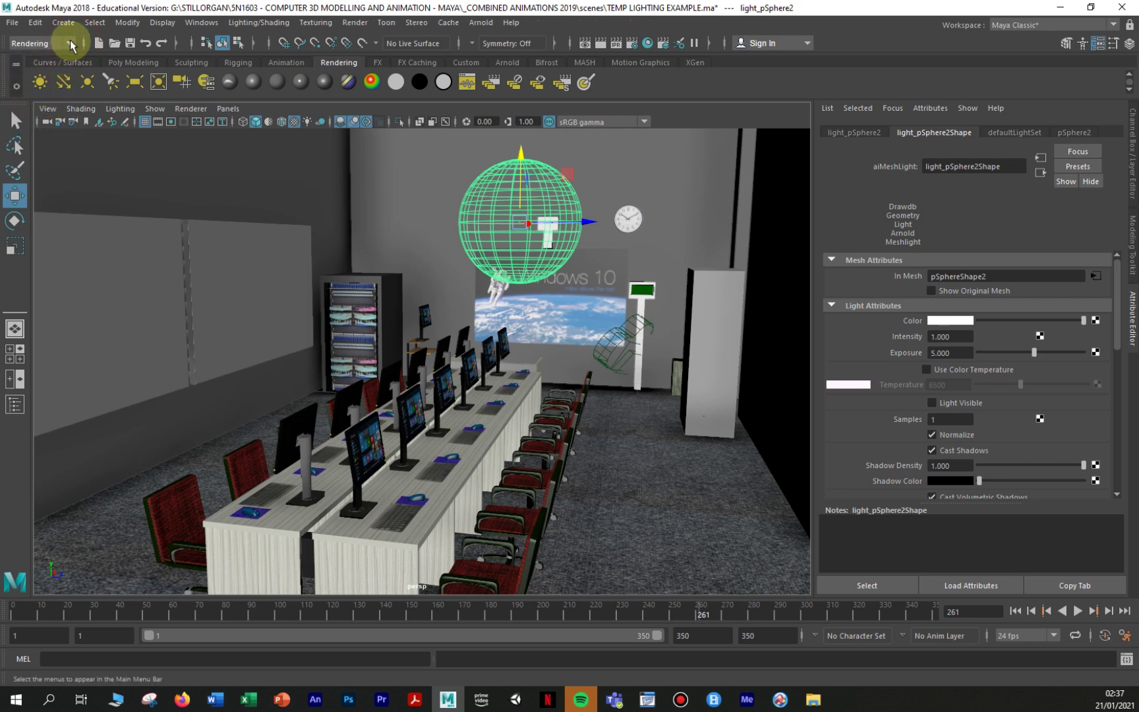
pyautogui.click(354, 23)
pyautogui.click(390, 57)
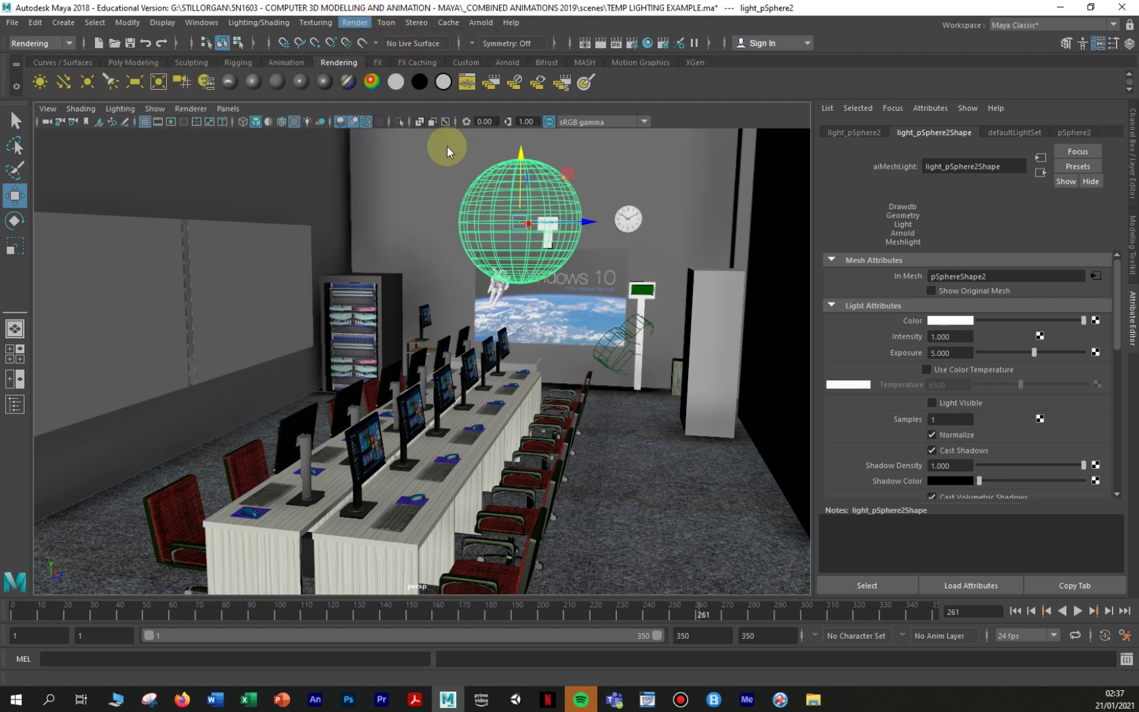
pyautogui.moveTo(793, 78); pyautogui.dragTo(855, 87)
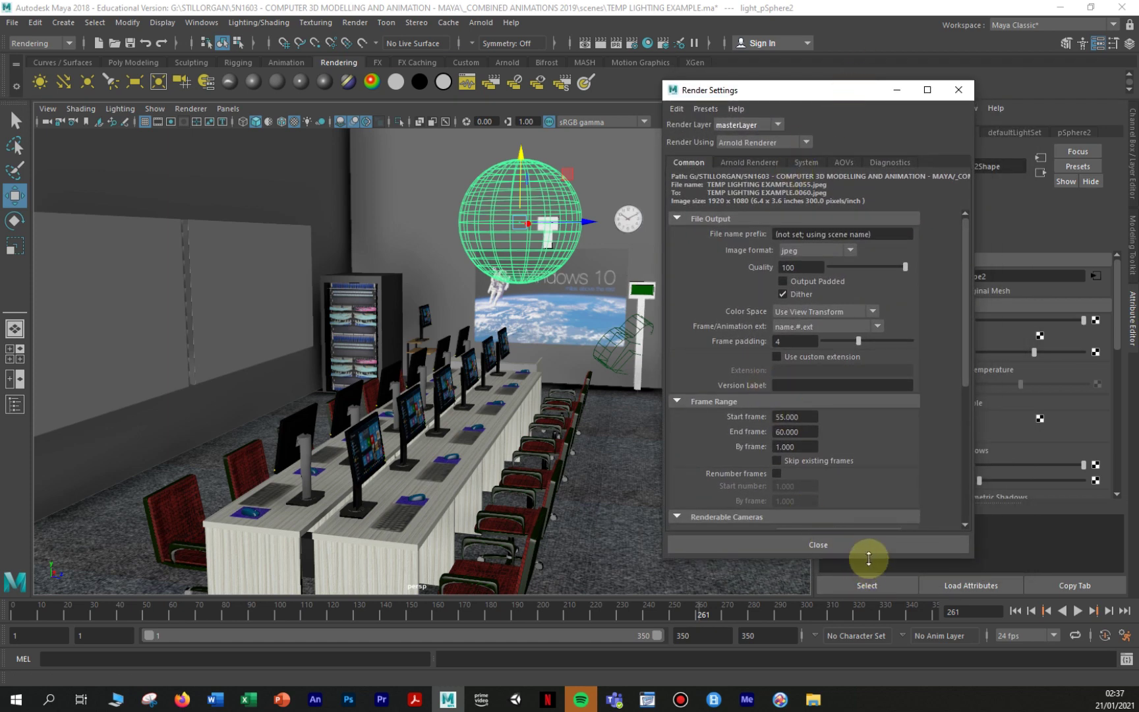
pyautogui.moveTo(869, 556); pyautogui.dragTo(897, 651)
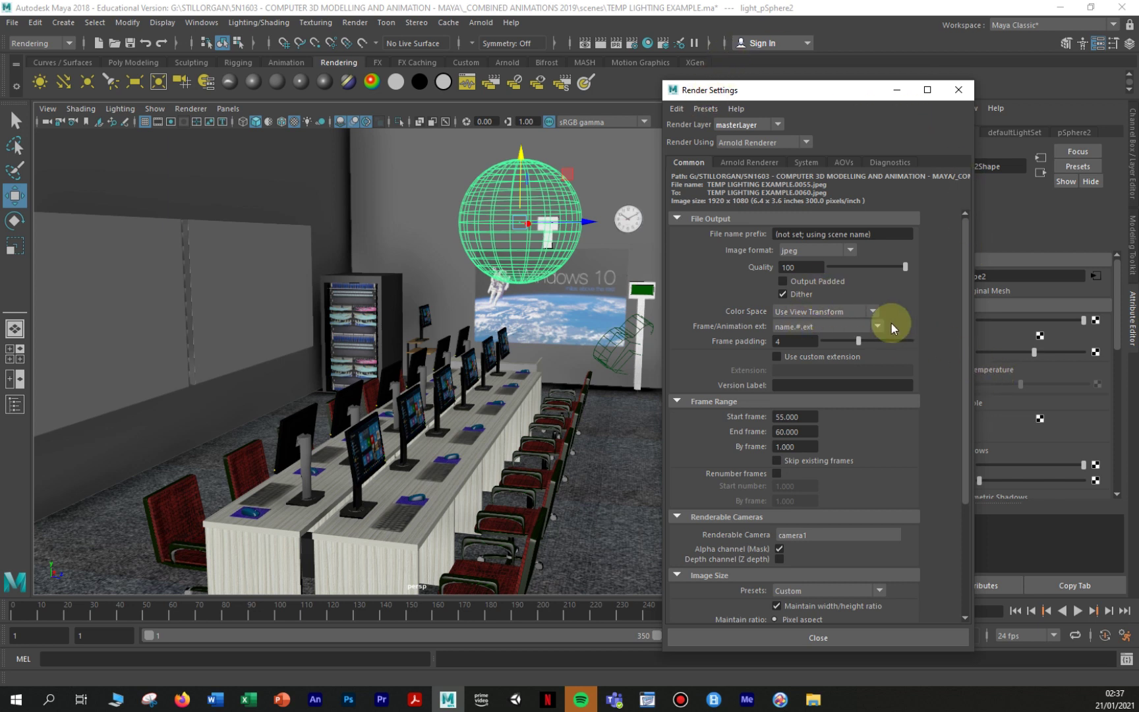
# - Choose Arnold Renderer as the renderer and look over its sampling settings before returning to the common settings
pyautogui.click(803, 141)
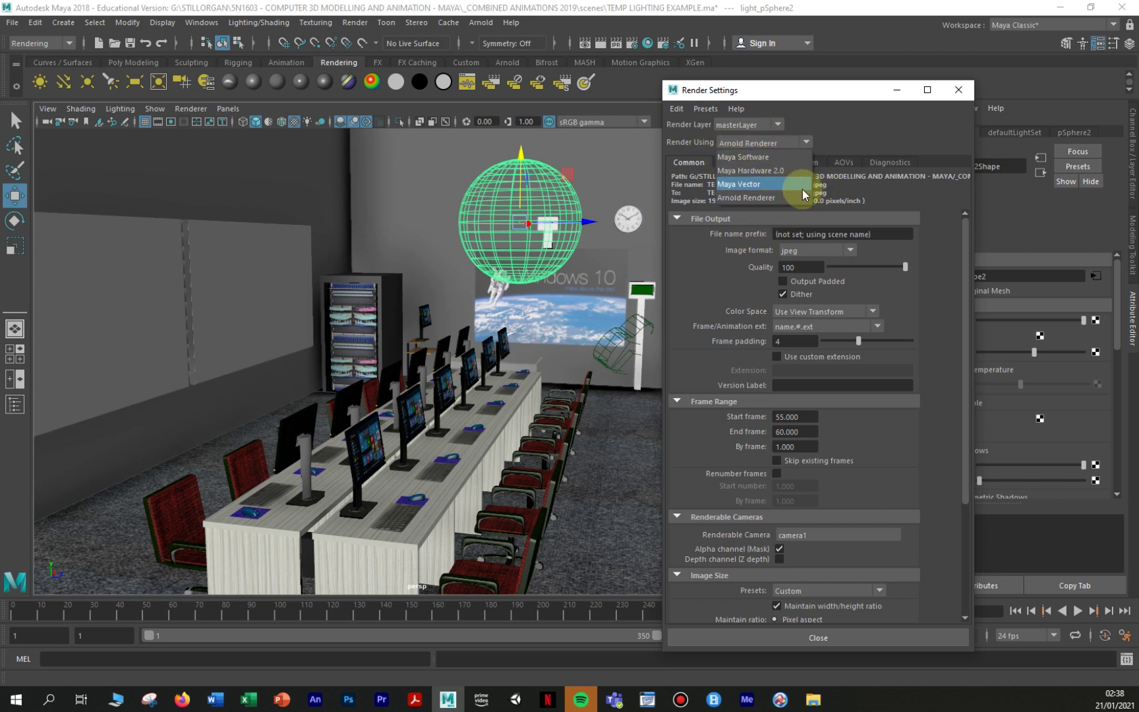
pyautogui.click(765, 196)
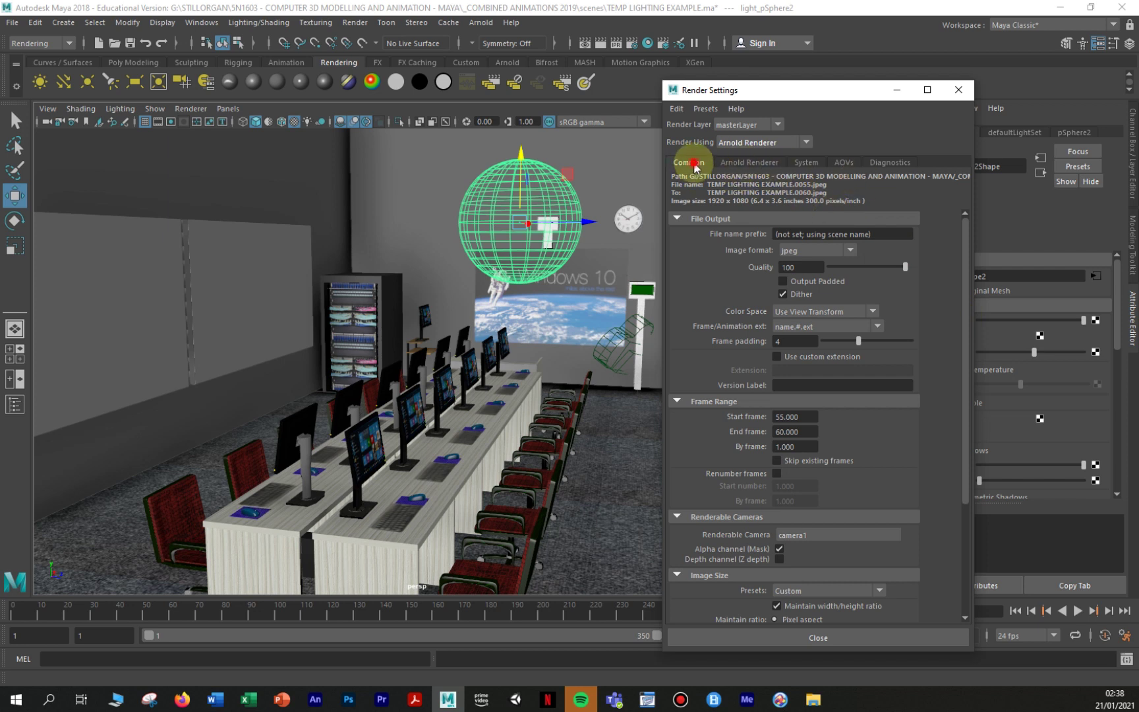
pyautogui.click(748, 164)
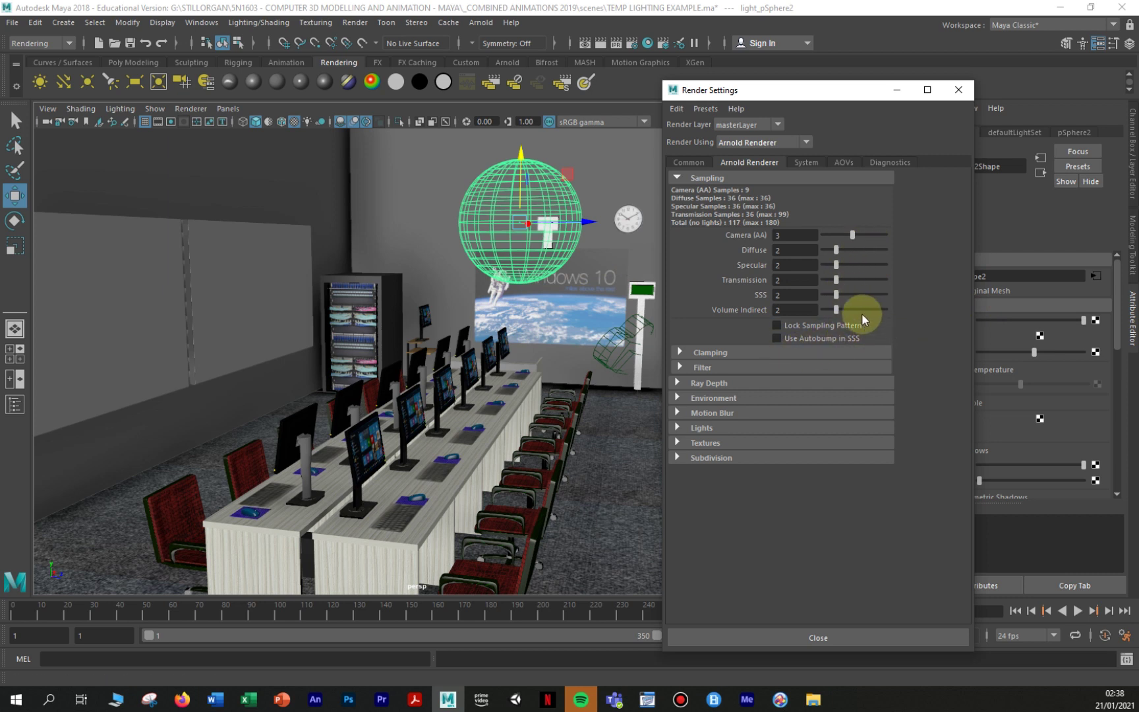
pyautogui.click(689, 164)
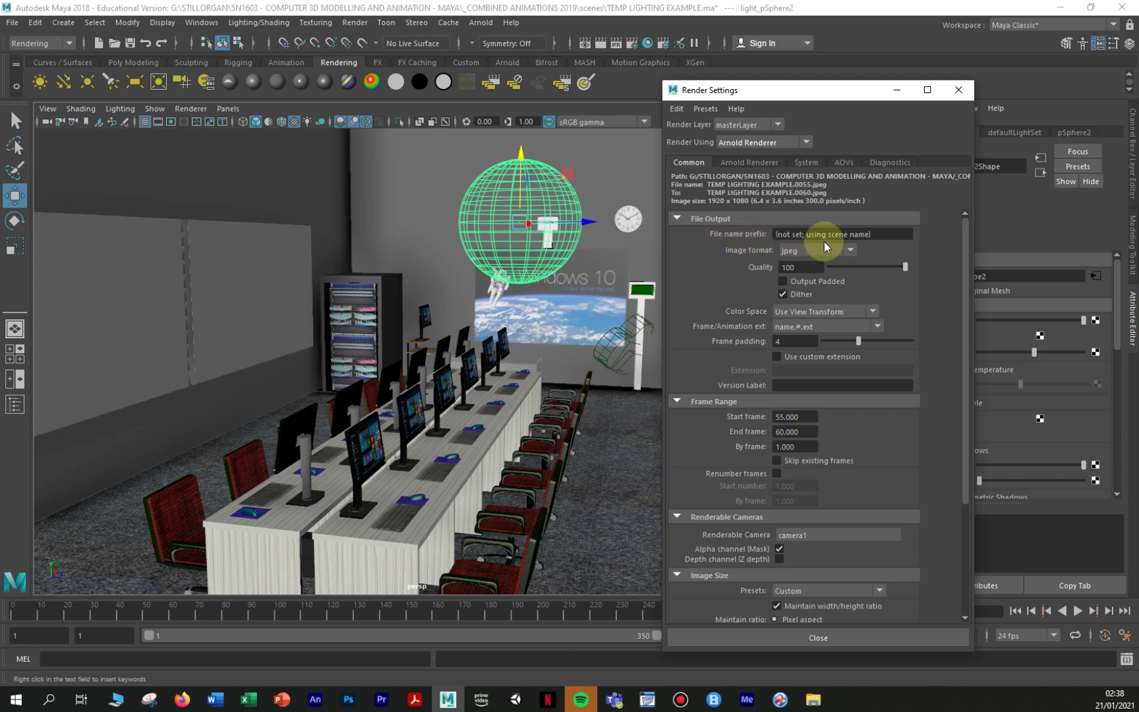
# - Set the output image format to jpeg with quality 100
pyautogui.click(850, 250)
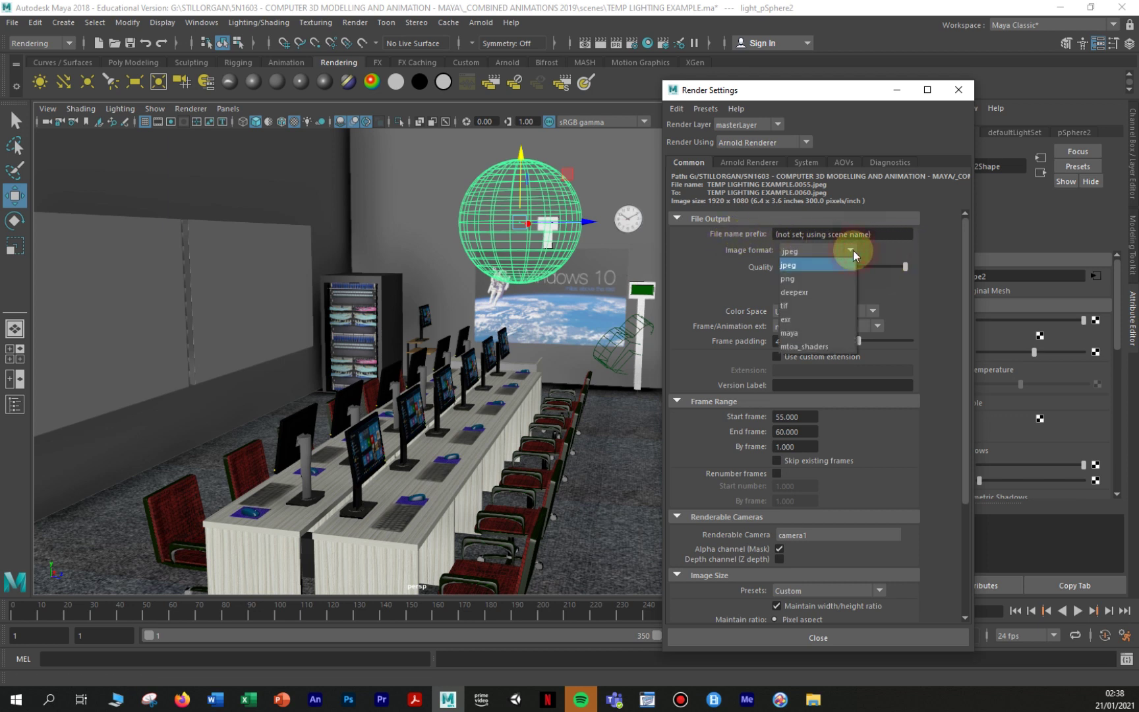
pyautogui.click(794, 267)
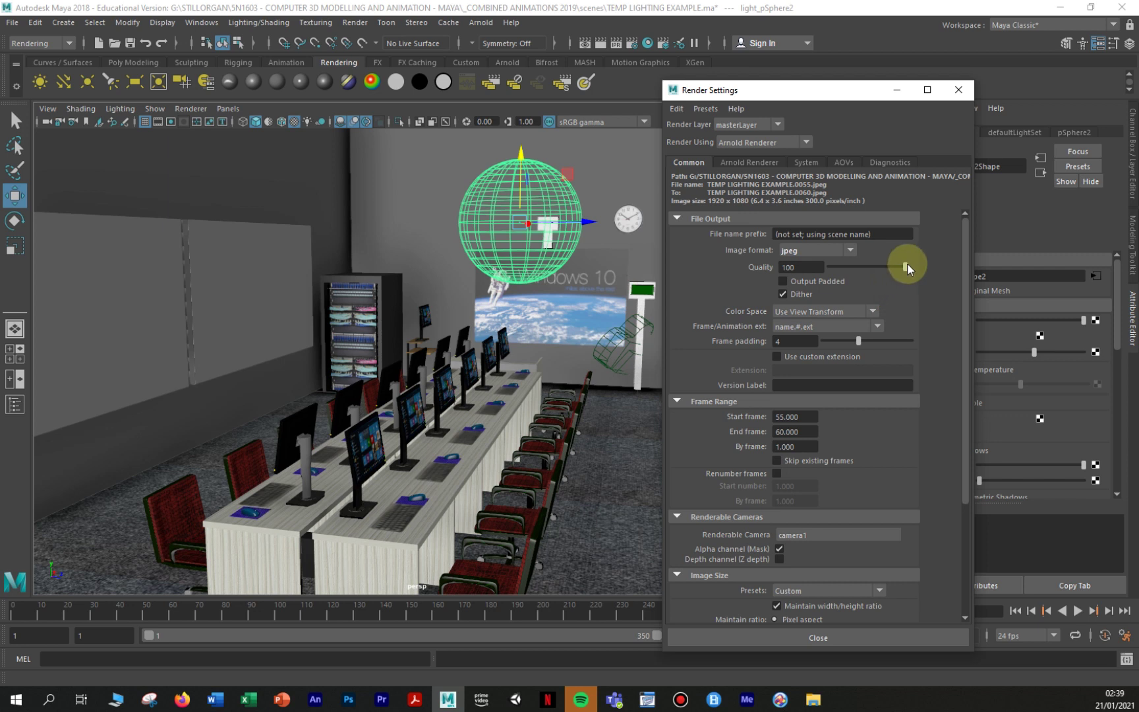
pyautogui.moveTo(905, 267); pyautogui.dragTo(931, 270)
# - Set the render's frame range to start at frame 1 and end at frame 261
pyautogui.scroll(-3, 928, 267)
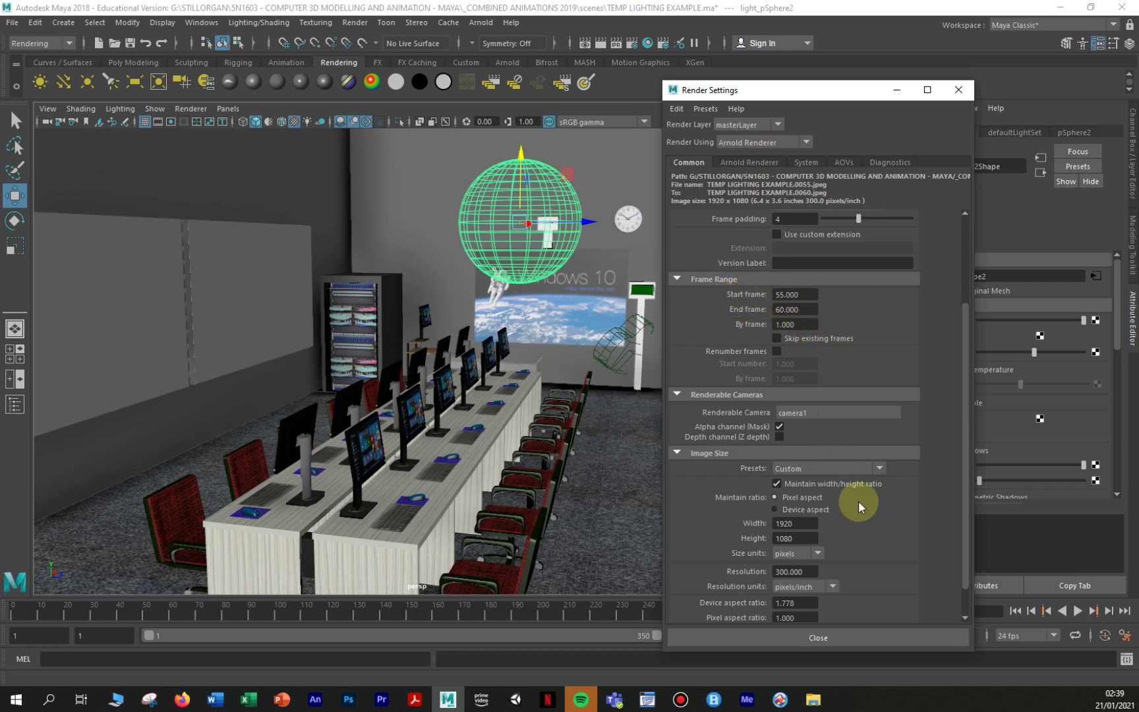
pyautogui.moveTo(854, 84); pyautogui.dragTo(562, 92)
pyautogui.moveTo(609, 86); pyautogui.dragTo(809, 81)
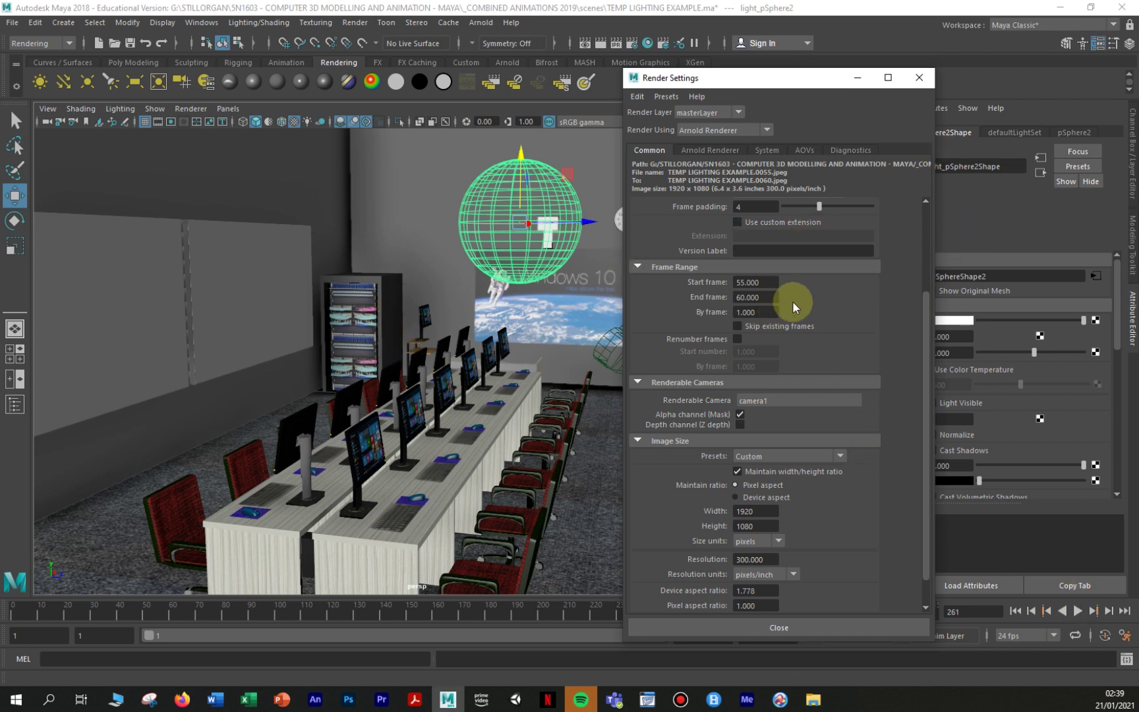
pyautogui.click(755, 282)
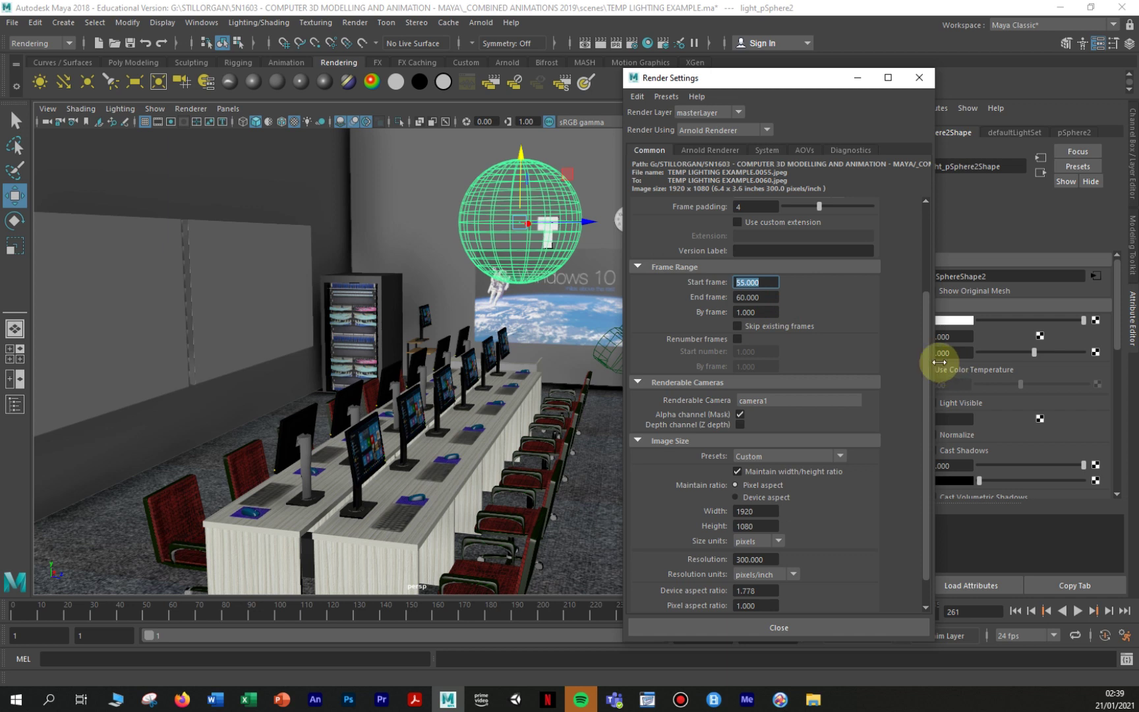
pyautogui.write('1')
pyautogui.press('Tab')
pyautogui.write('261')
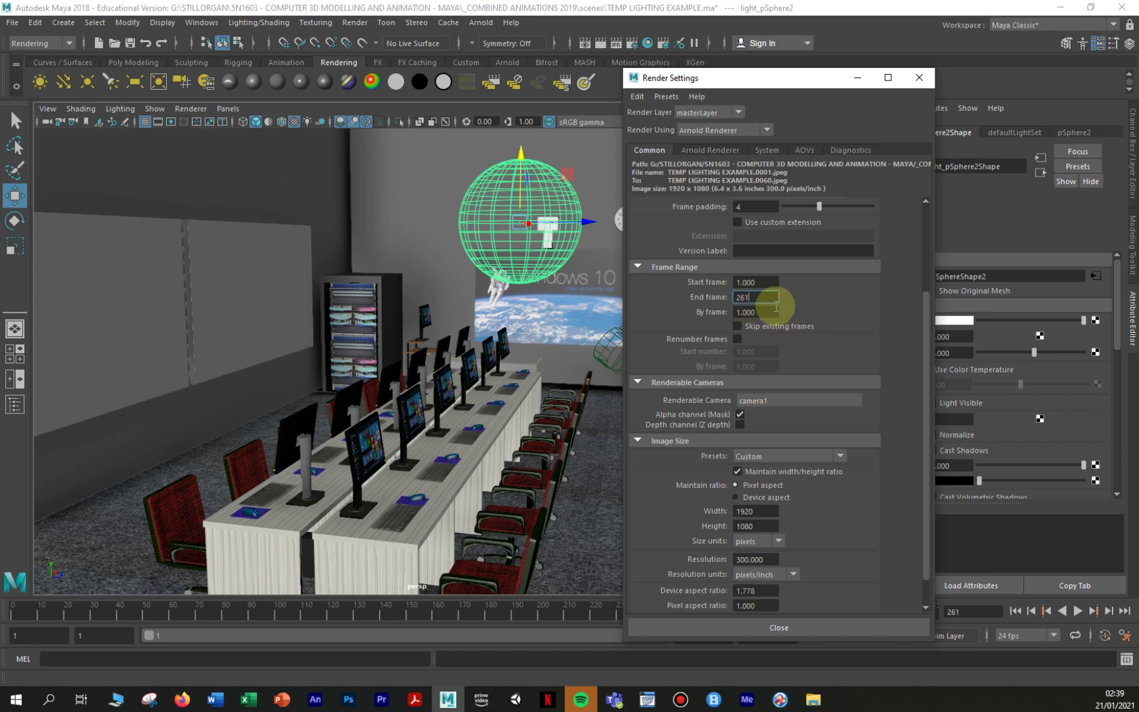
pyautogui.press('Tab')
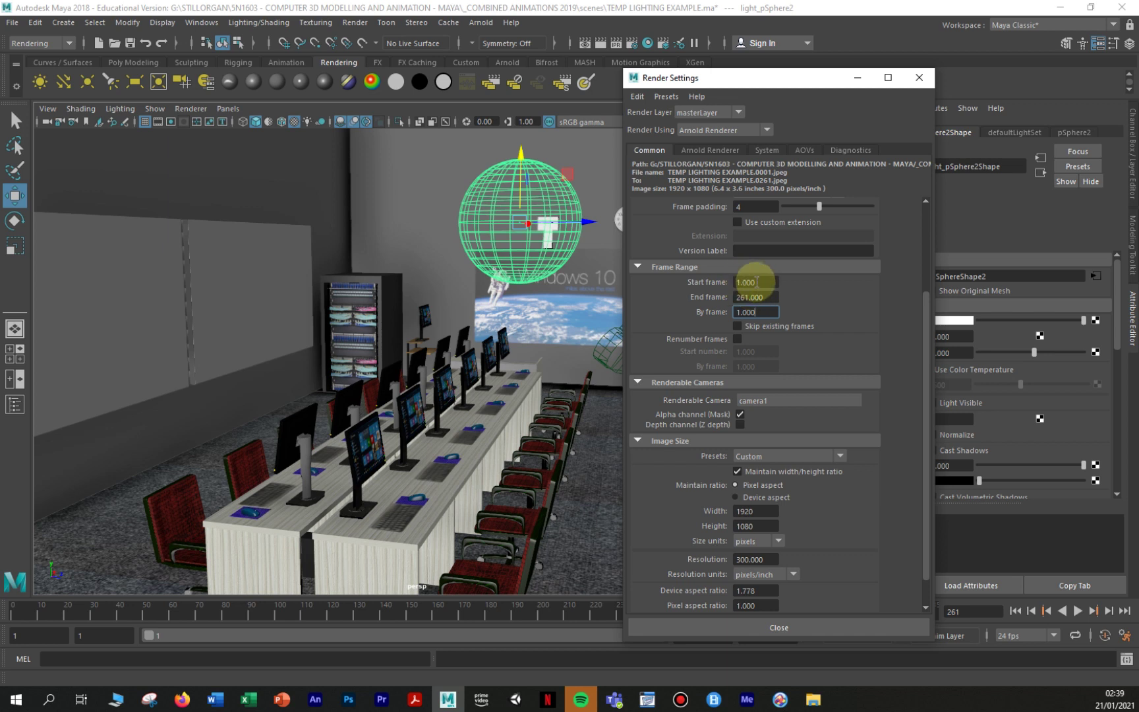
pyautogui.moveTo(770, 282); pyautogui.dragTo(719, 295)
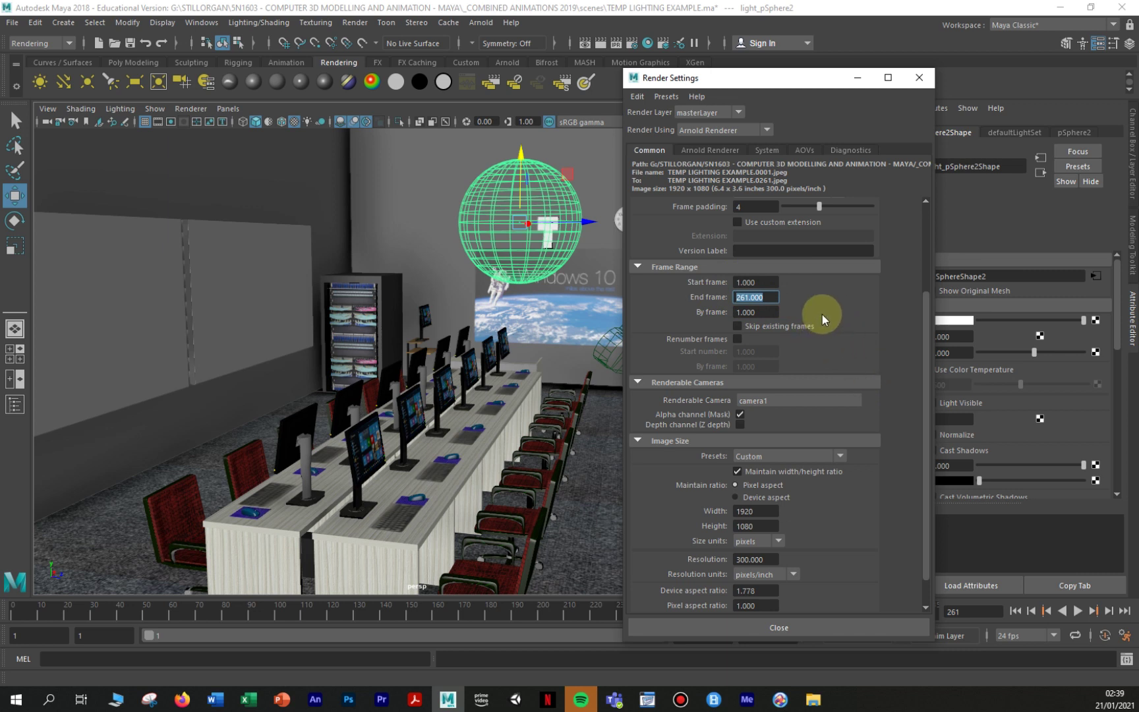
# - Set the renderable camera to persp and select the camera1 object in the scene
pyautogui.scroll(-1, 822, 315)
pyautogui.click(758, 370)
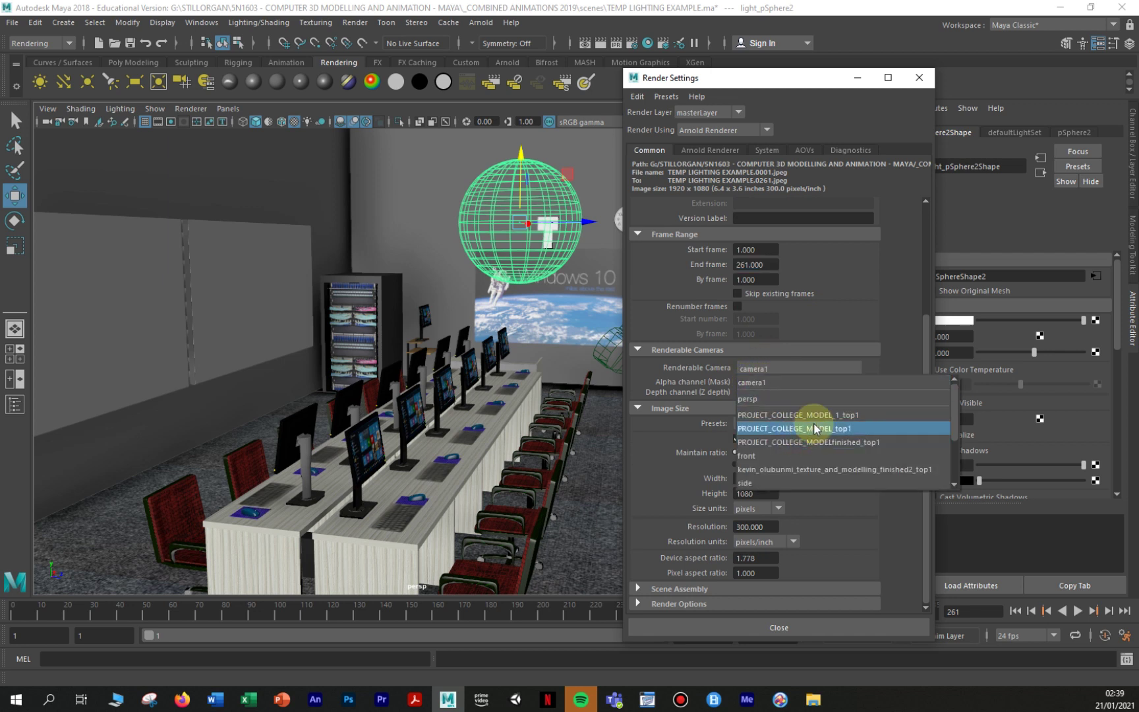
pyautogui.click(850, 320)
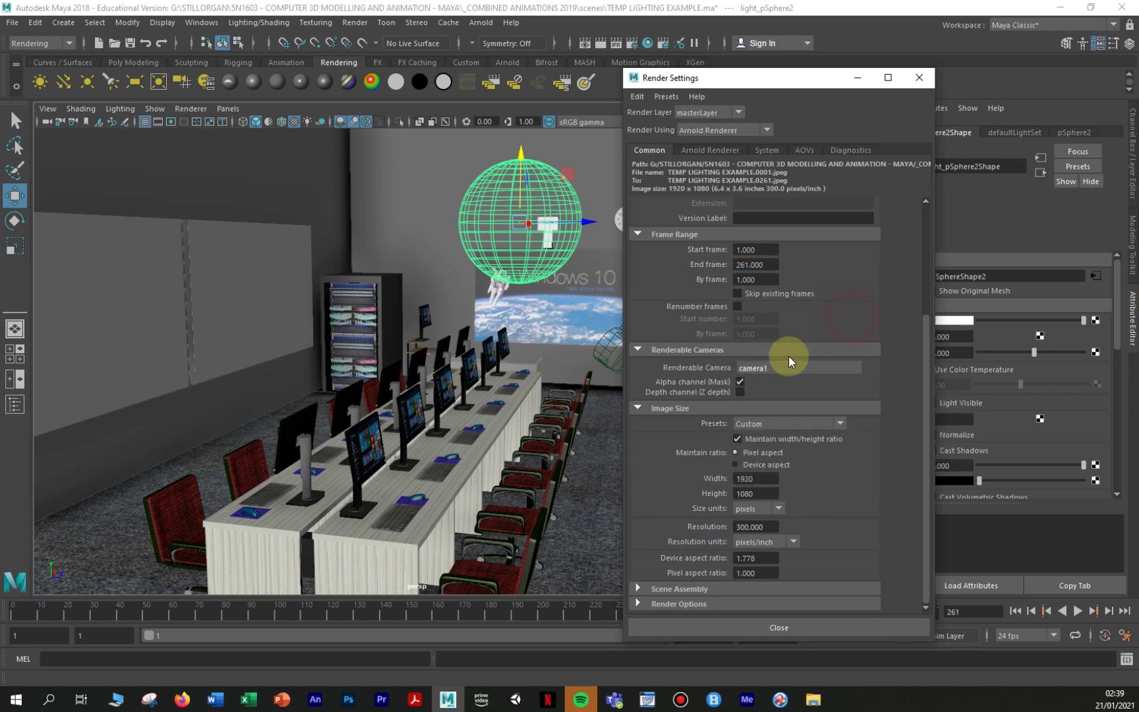
pyautogui.click(762, 372)
pyautogui.click(761, 394)
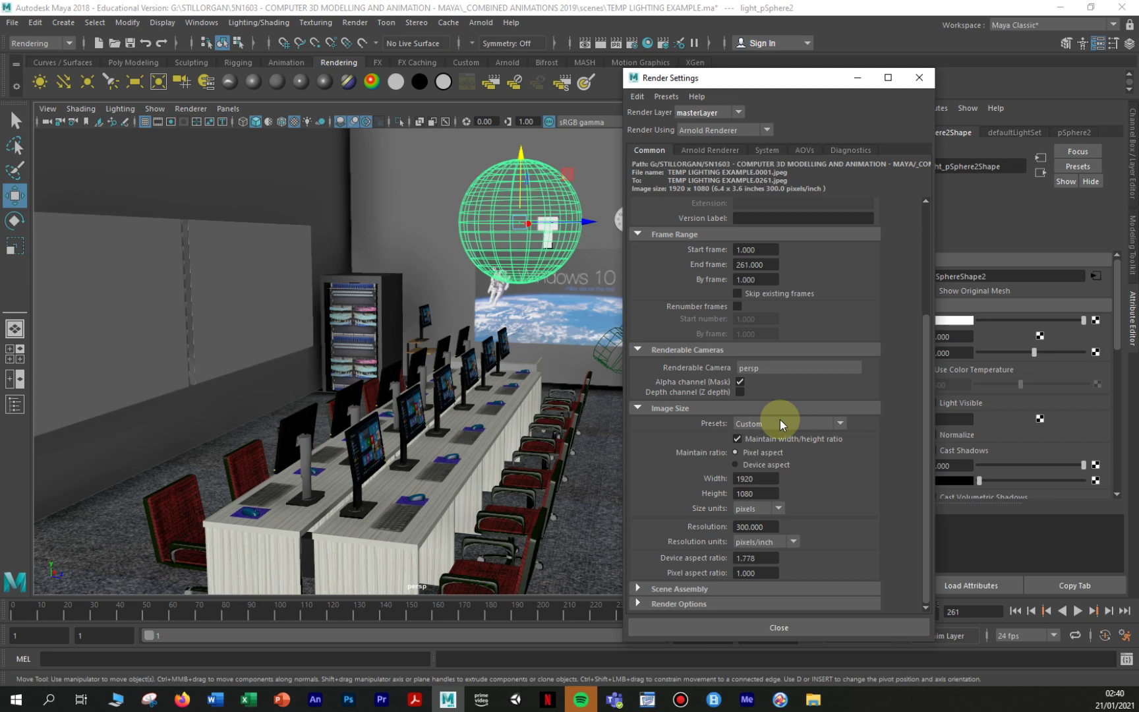
pyautogui.moveTo(789, 77); pyautogui.dragTo(750, 75)
pyautogui.click(639, 356)
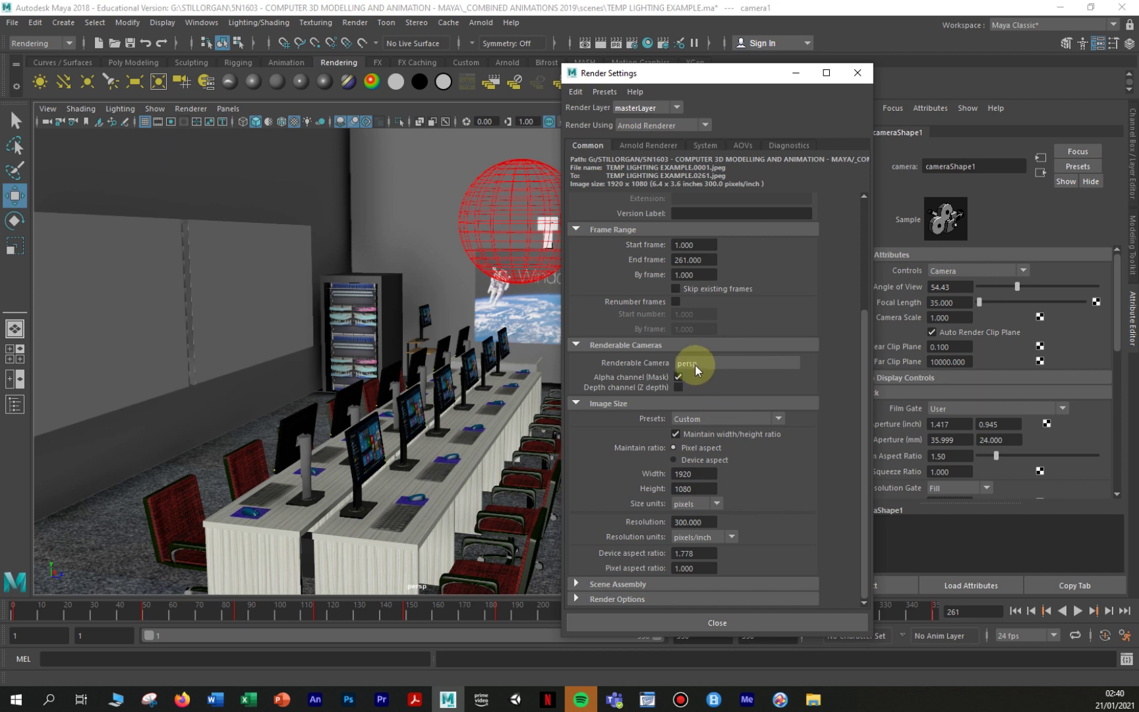
# - Set the image resolution to 72 pixels/inch and choose the HD_1080 image size preset
pyautogui.click(697, 473)
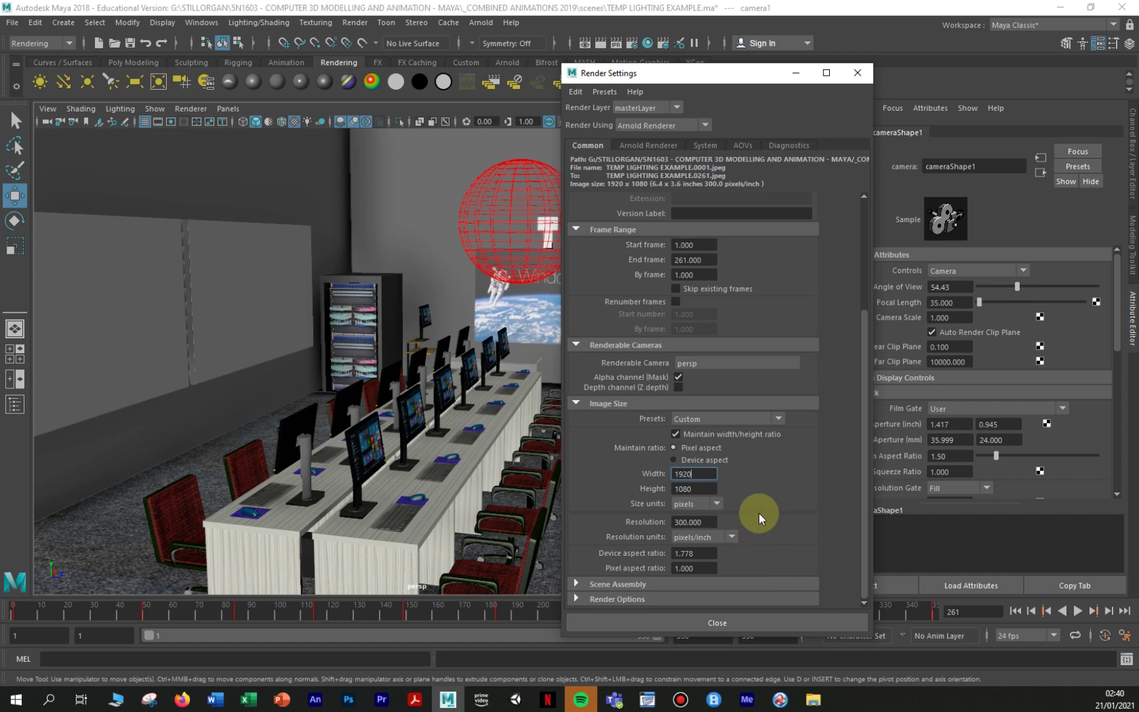
pyautogui.moveTo(709, 522); pyautogui.dragTo(636, 521)
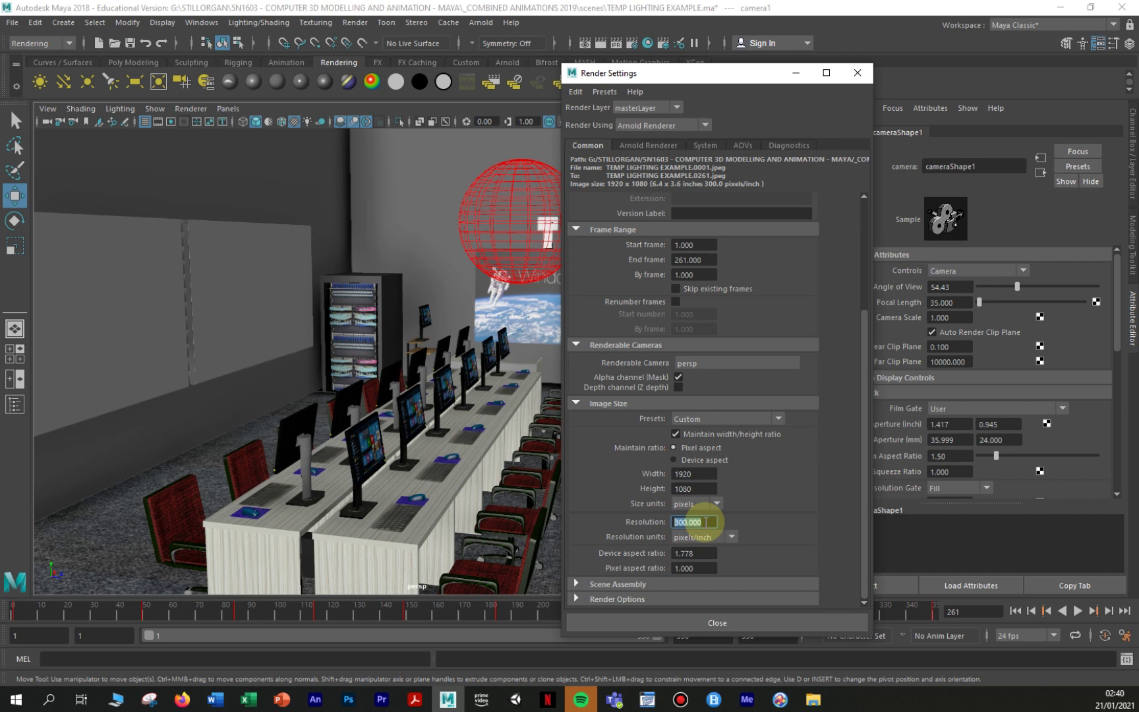
pyautogui.write('72')
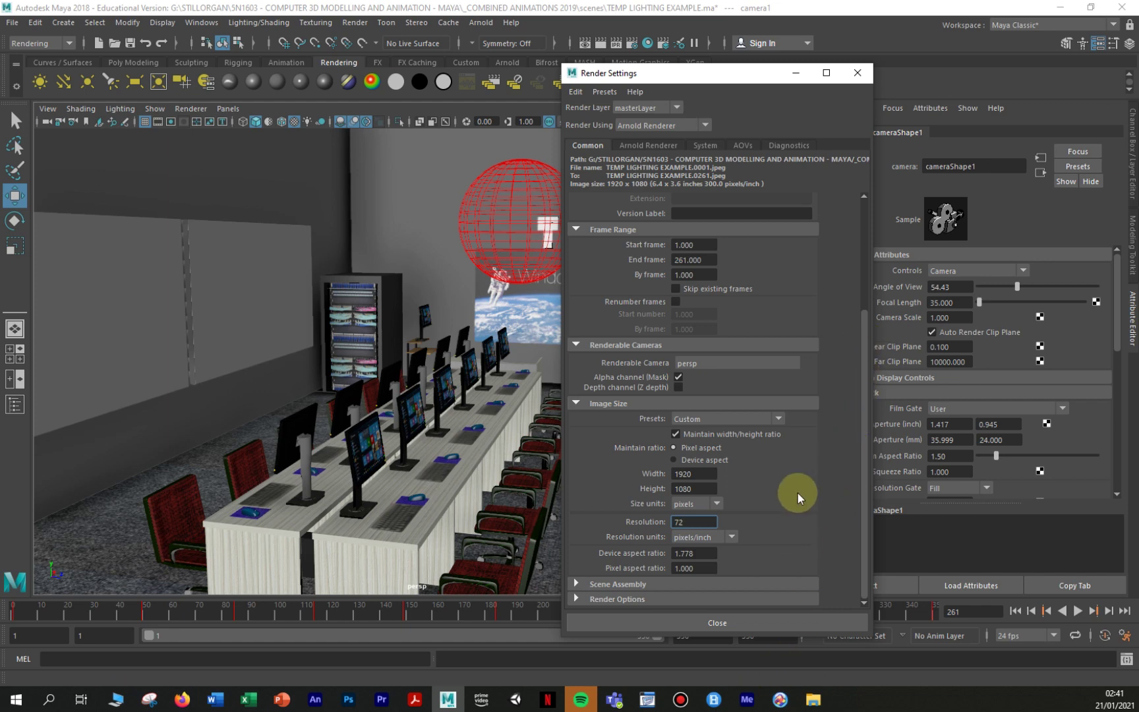
pyautogui.scroll(5, 798, 499)
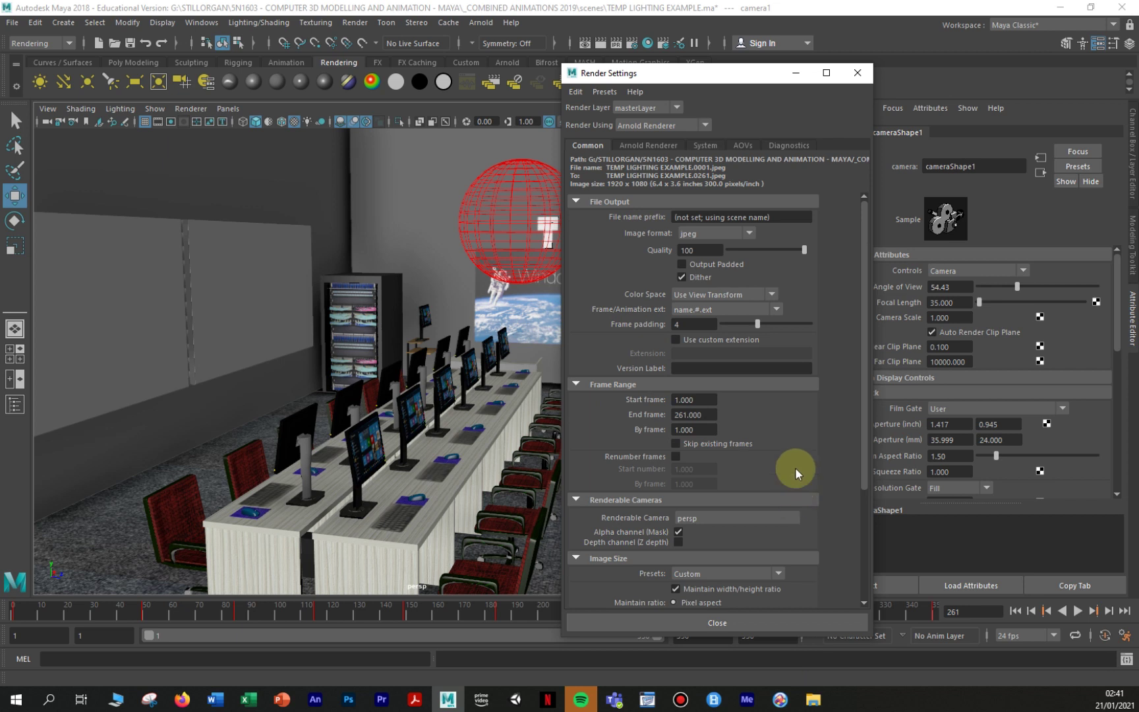
pyautogui.scroll(-5, 792, 515)
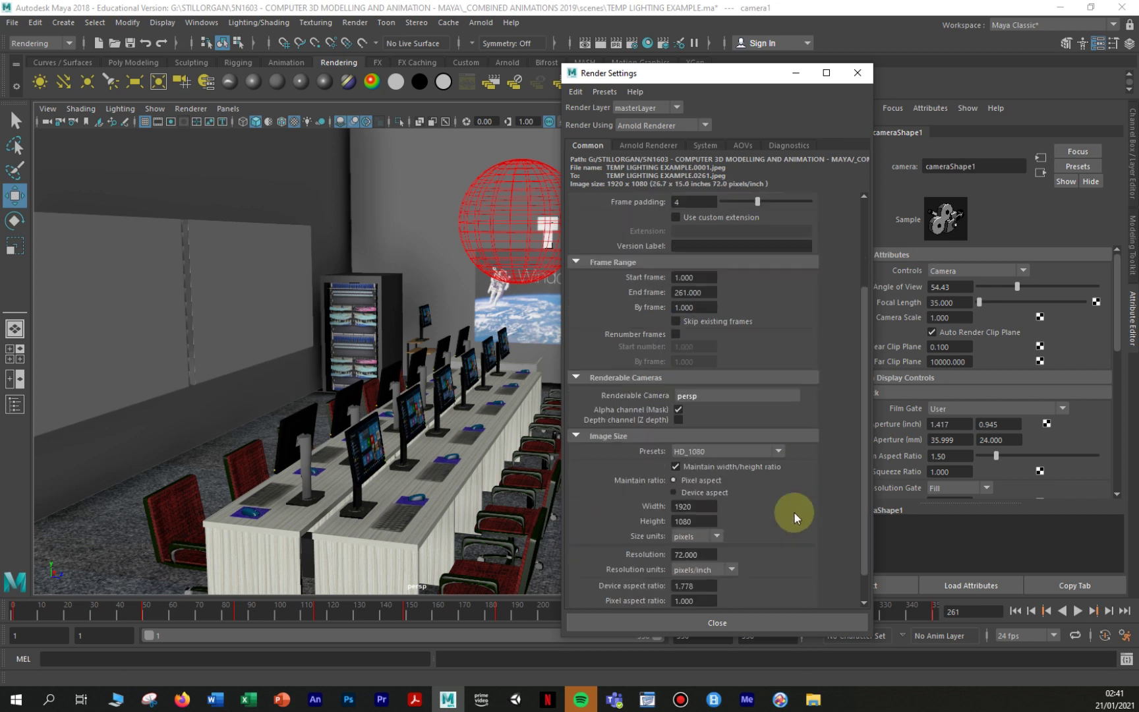
pyautogui.click(780, 419)
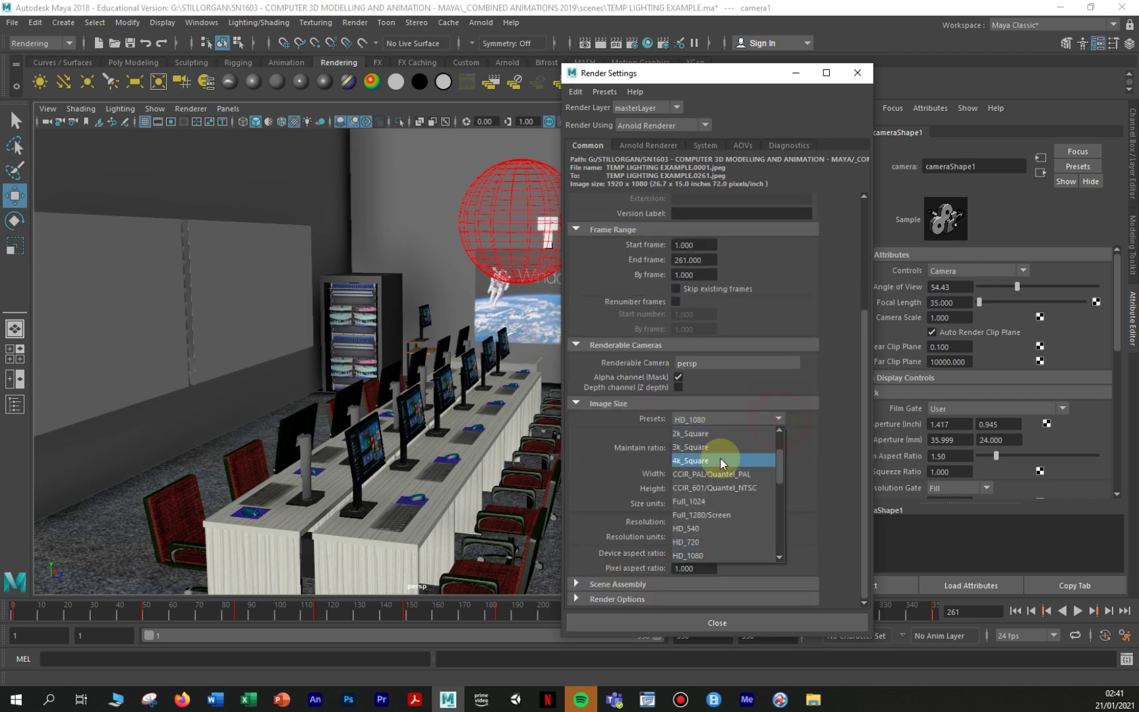
pyautogui.click(713, 555)
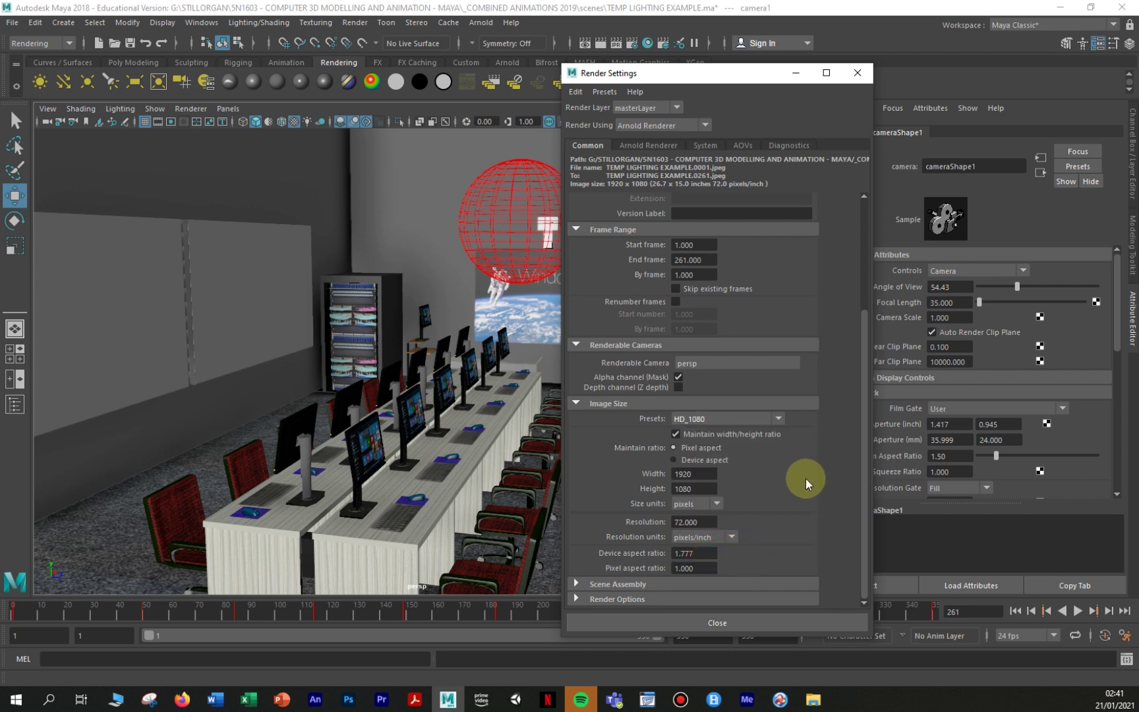
# - Look through the diagnostics, AOVs, system and Arnold sampling render settings, returning to the common settings
pyautogui.scroll(5, 806, 479)
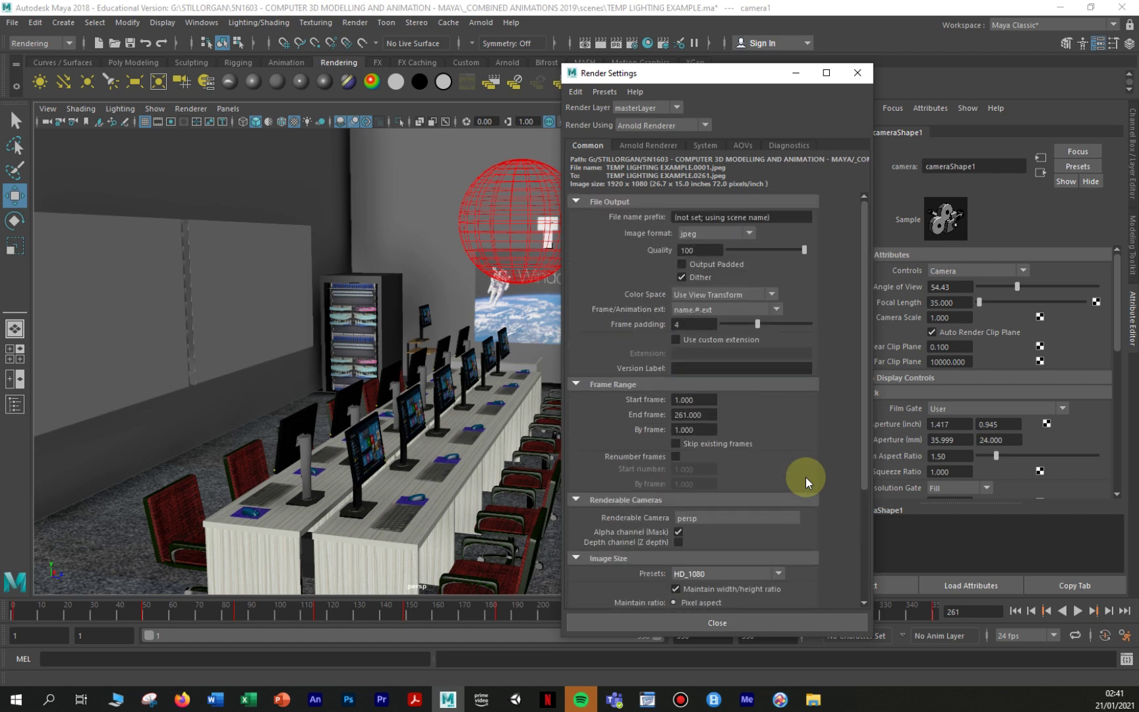
pyautogui.click(783, 146)
pyautogui.click(745, 144)
pyautogui.click(704, 144)
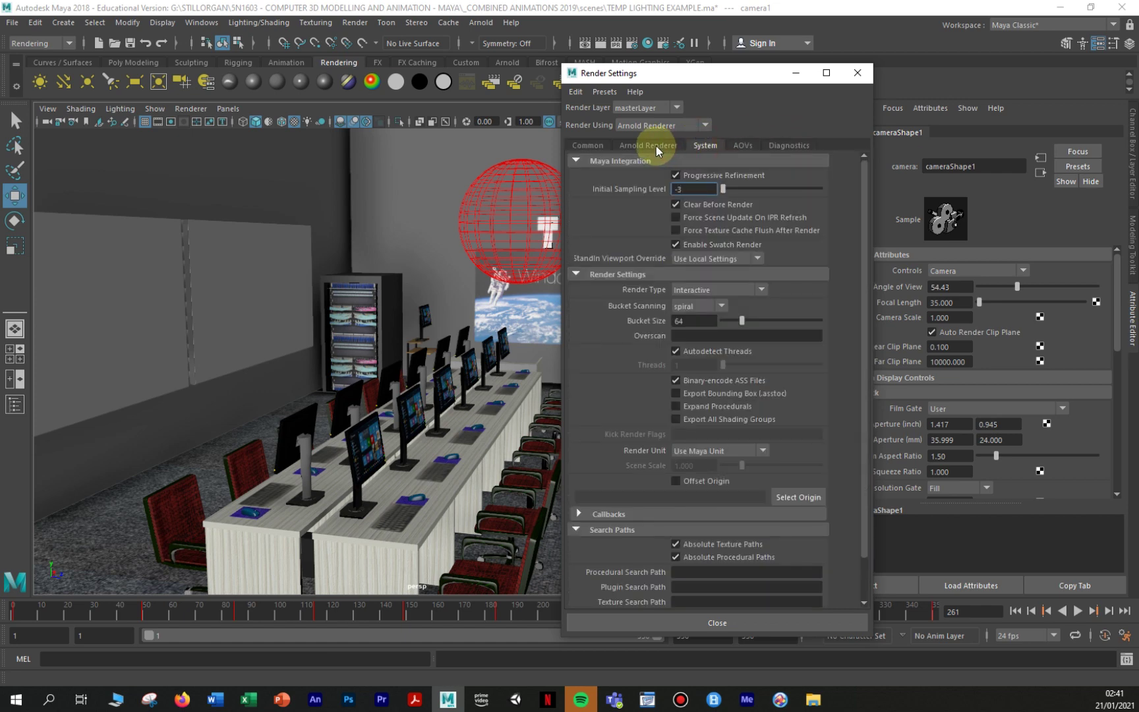
pyautogui.click(656, 146)
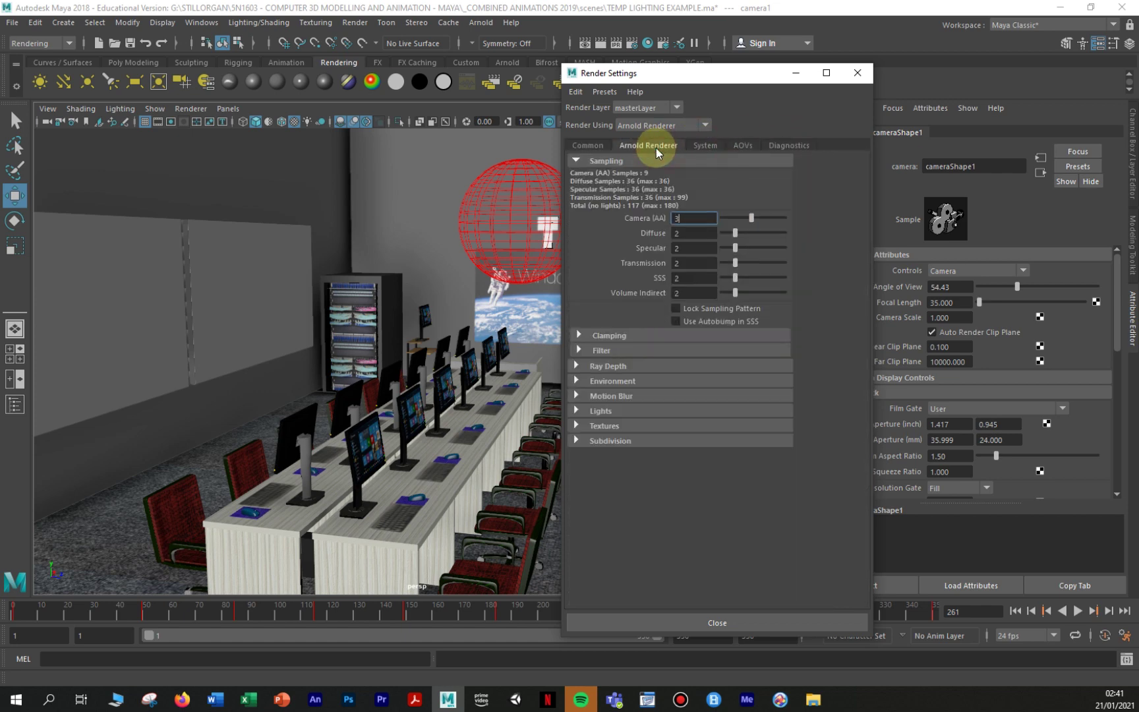
pyautogui.click(597, 146)
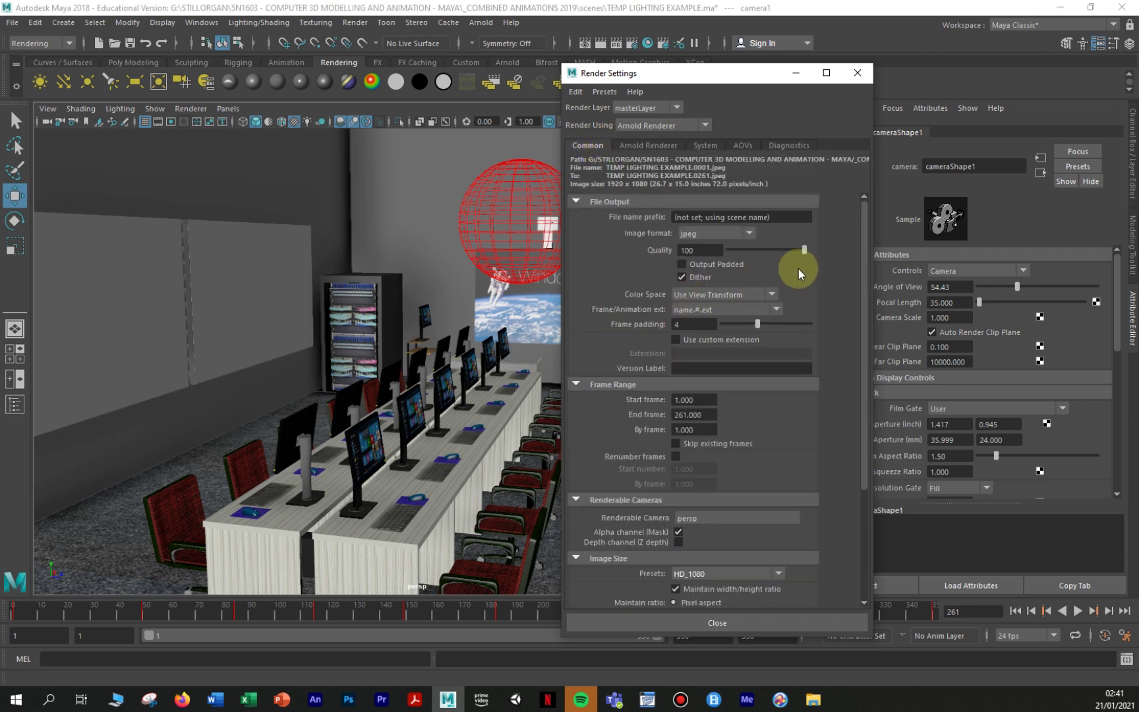
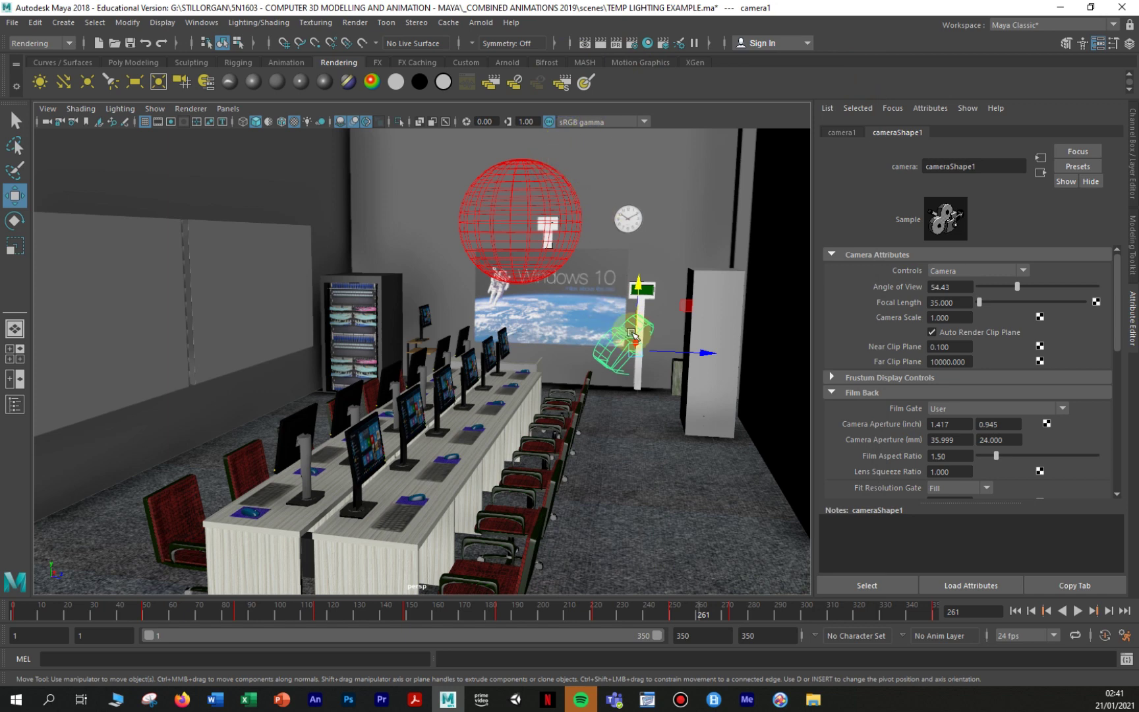
# - Open the Arnold RenderView and preview the persp camera's render of the classroom, framing the whole image
pyautogui.click(480, 22)
pyautogui.click(521, 60)
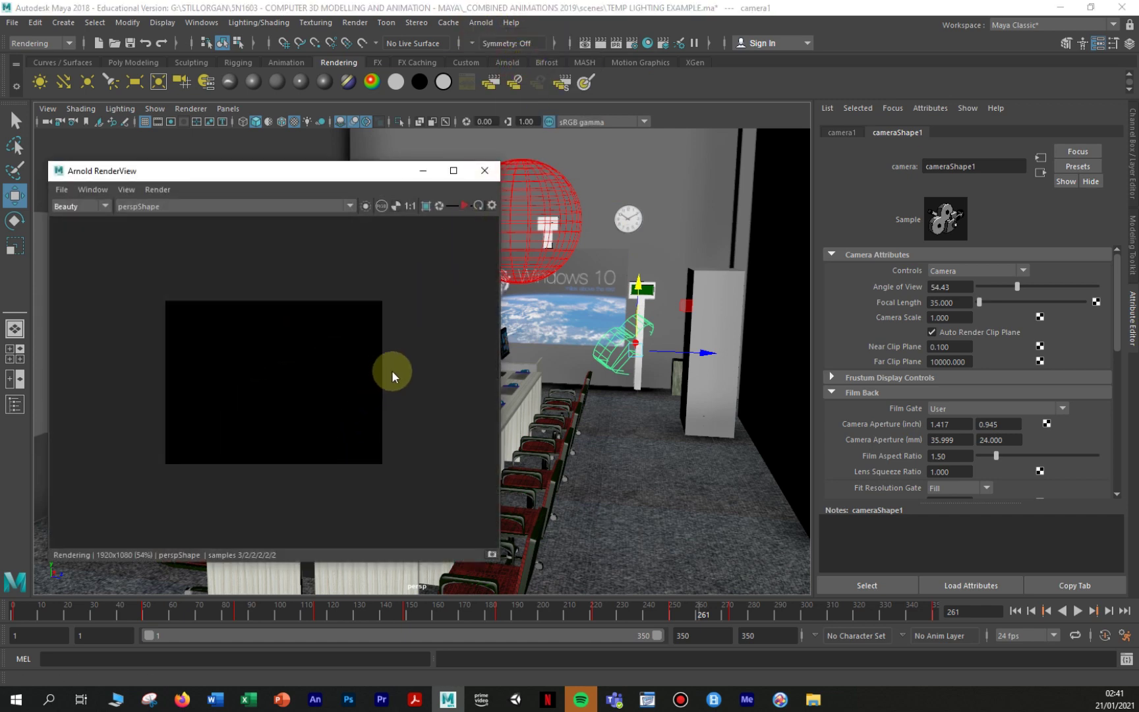
pyautogui.scroll(4, 351, 377)
pyautogui.scroll(-2, 351, 377)
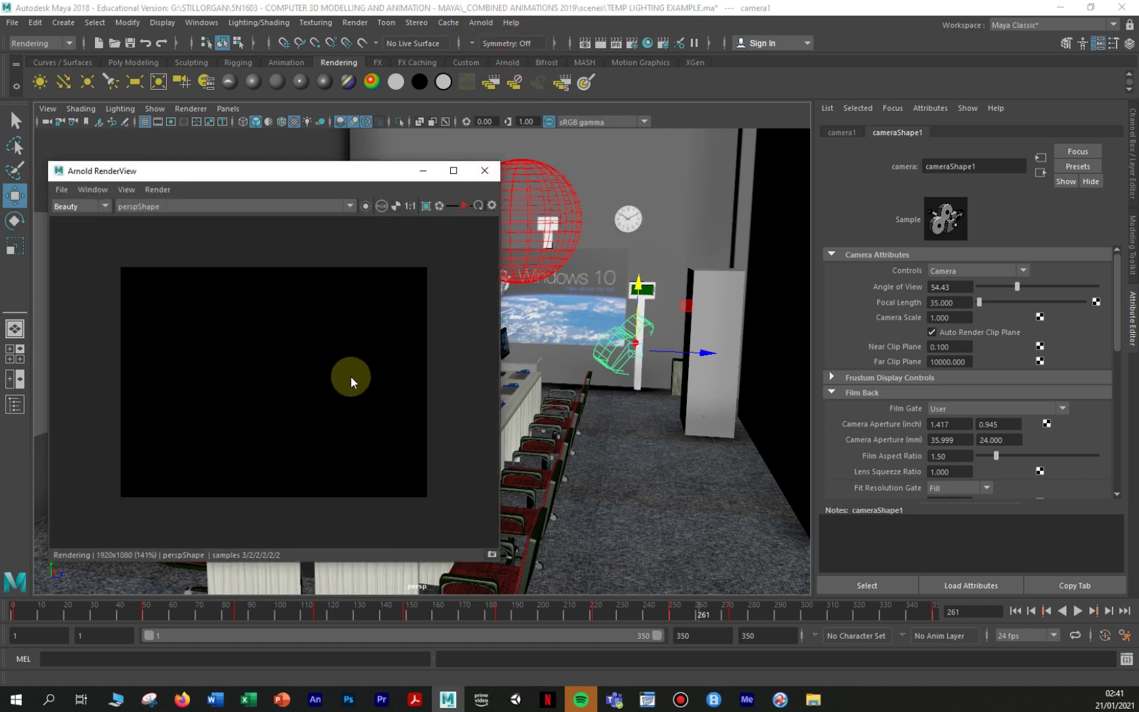
pyautogui.click(164, 191)
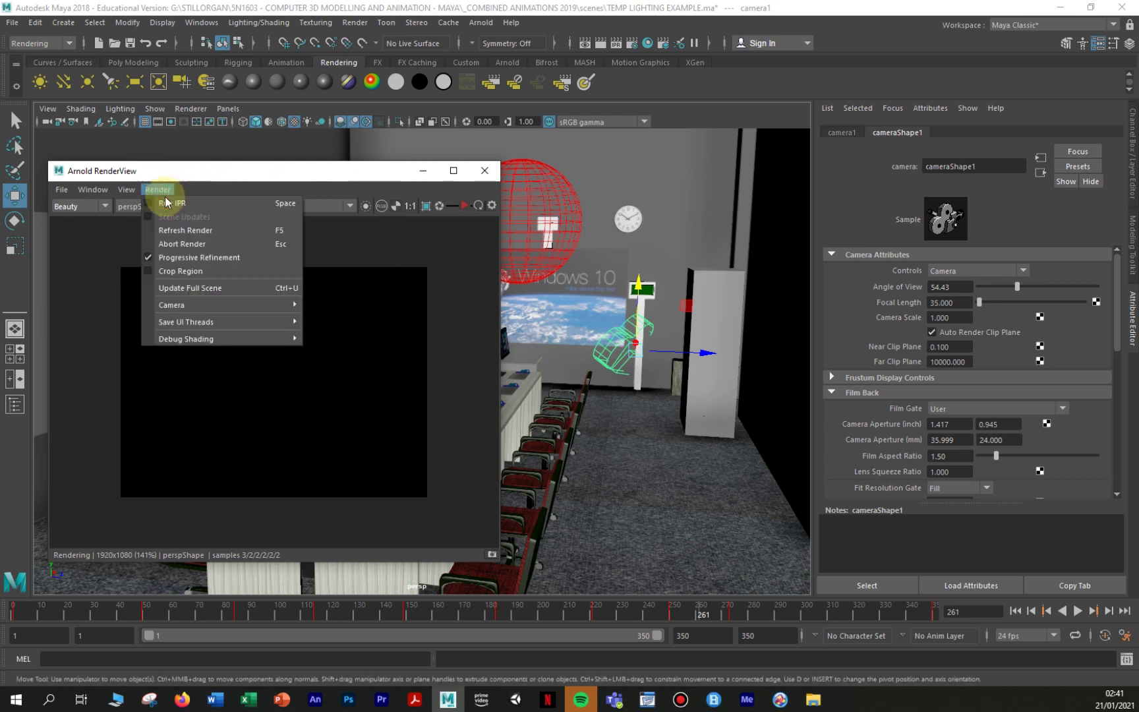
pyautogui.click(299, 178)
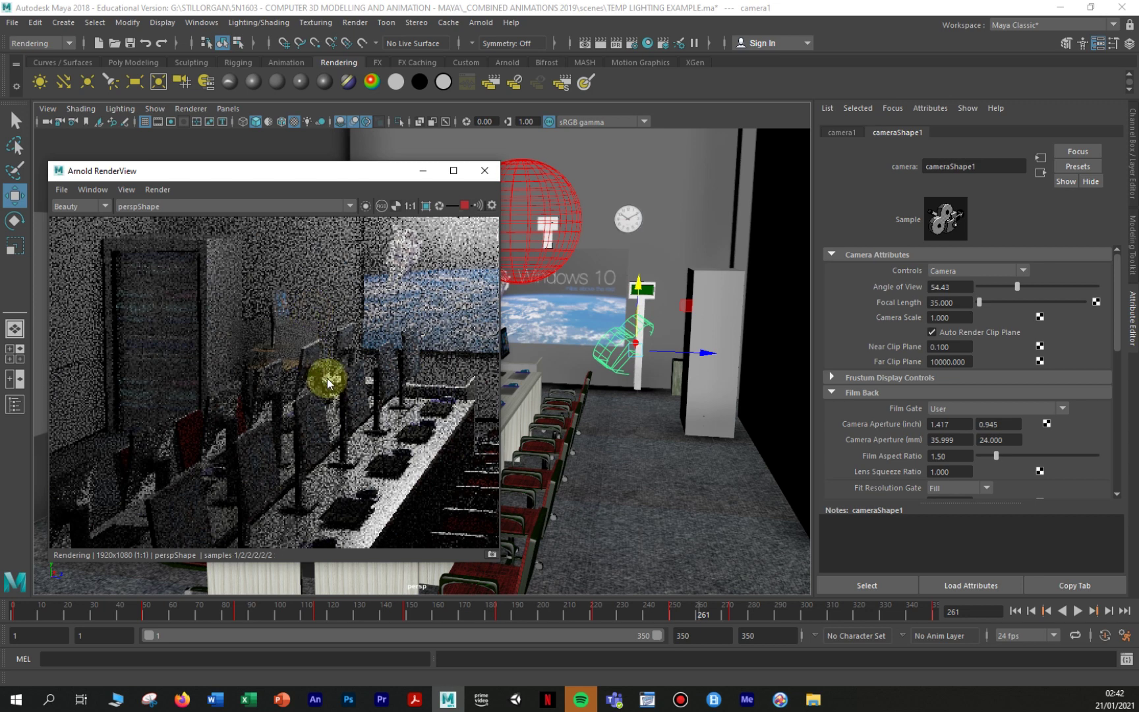
pyautogui.press('f')
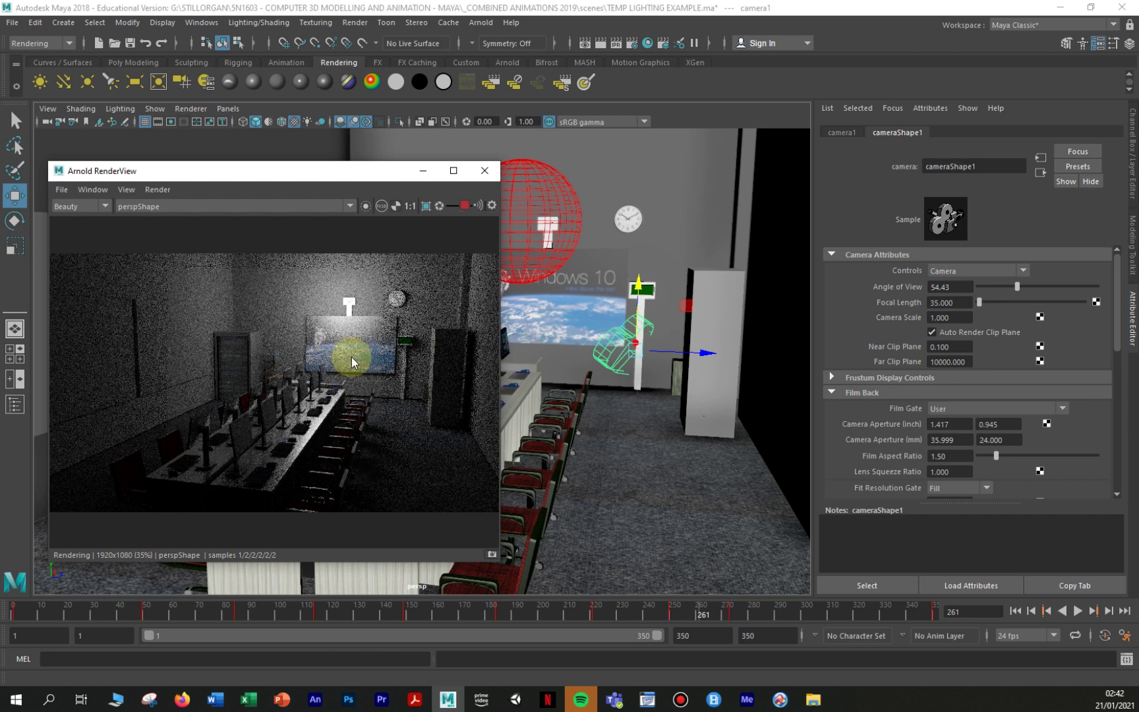
pyautogui.scroll(2, 351, 357)
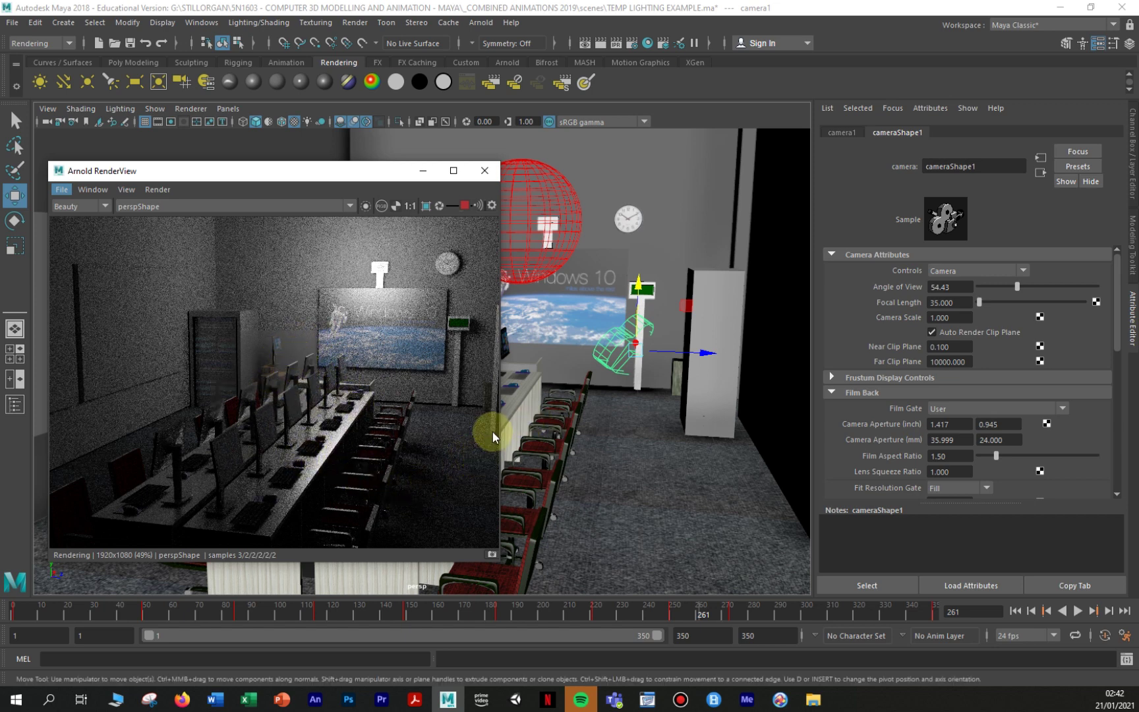
# - Move the spherical mesh light in front of the wall clock, checking the updated render before closing the preview
pyautogui.click(535, 192)
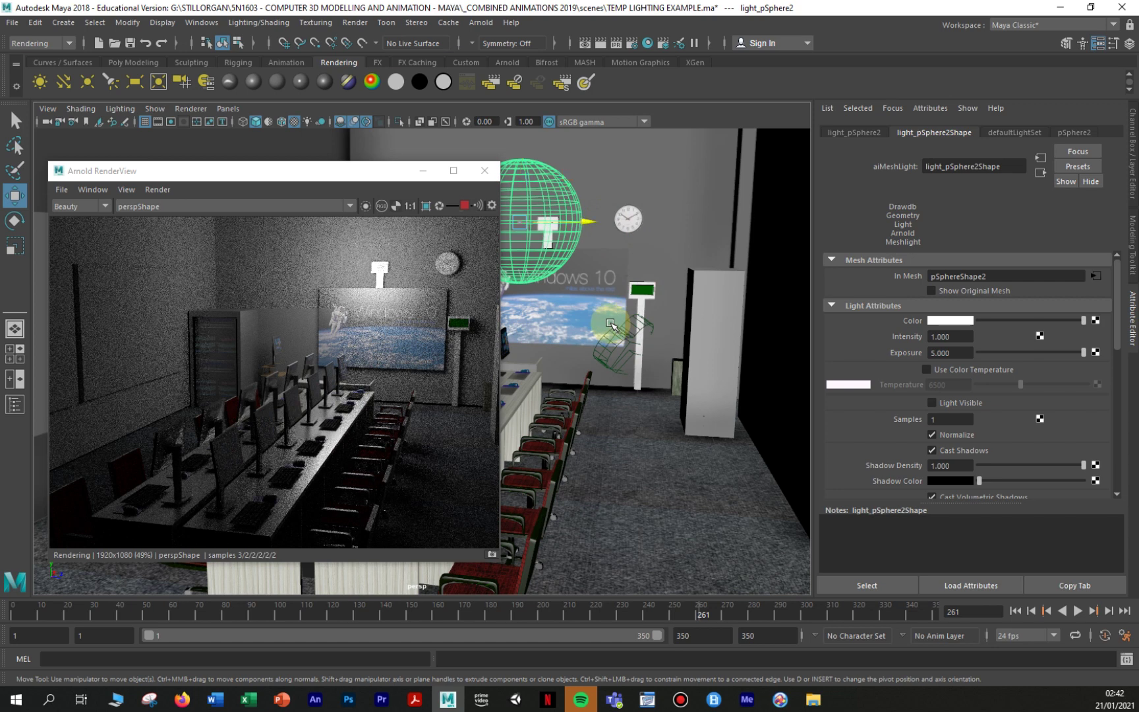
pyautogui.moveTo(587, 220); pyautogui.dragTo(580, 252)
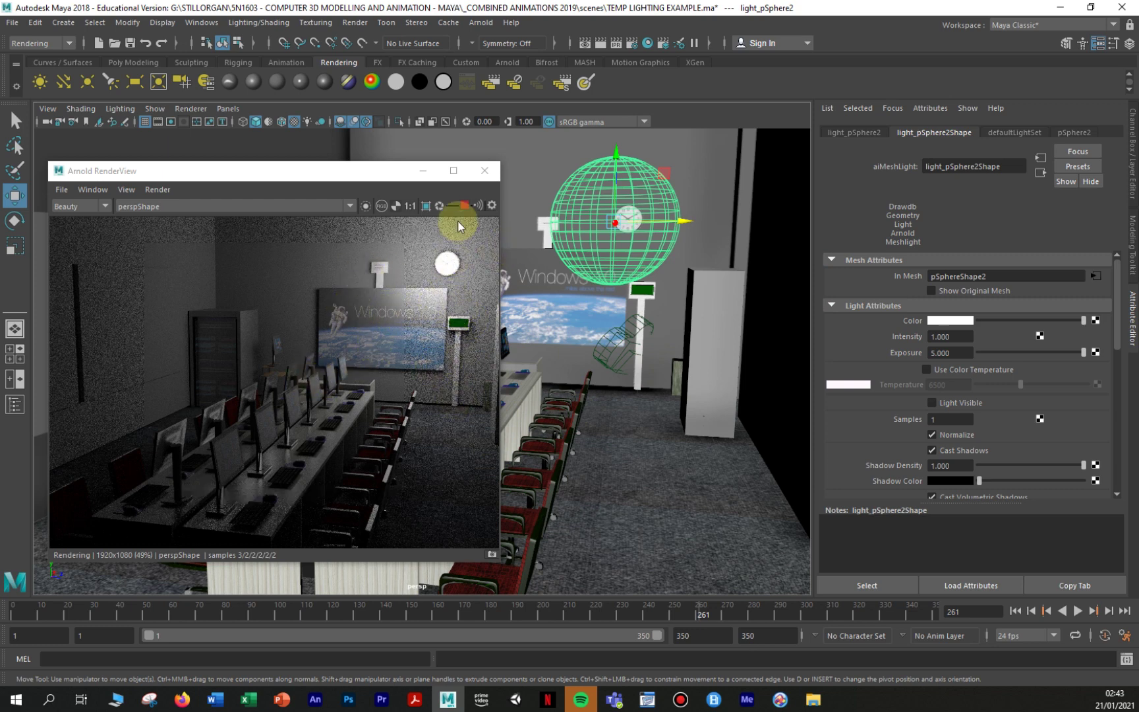
pyautogui.click(484, 171)
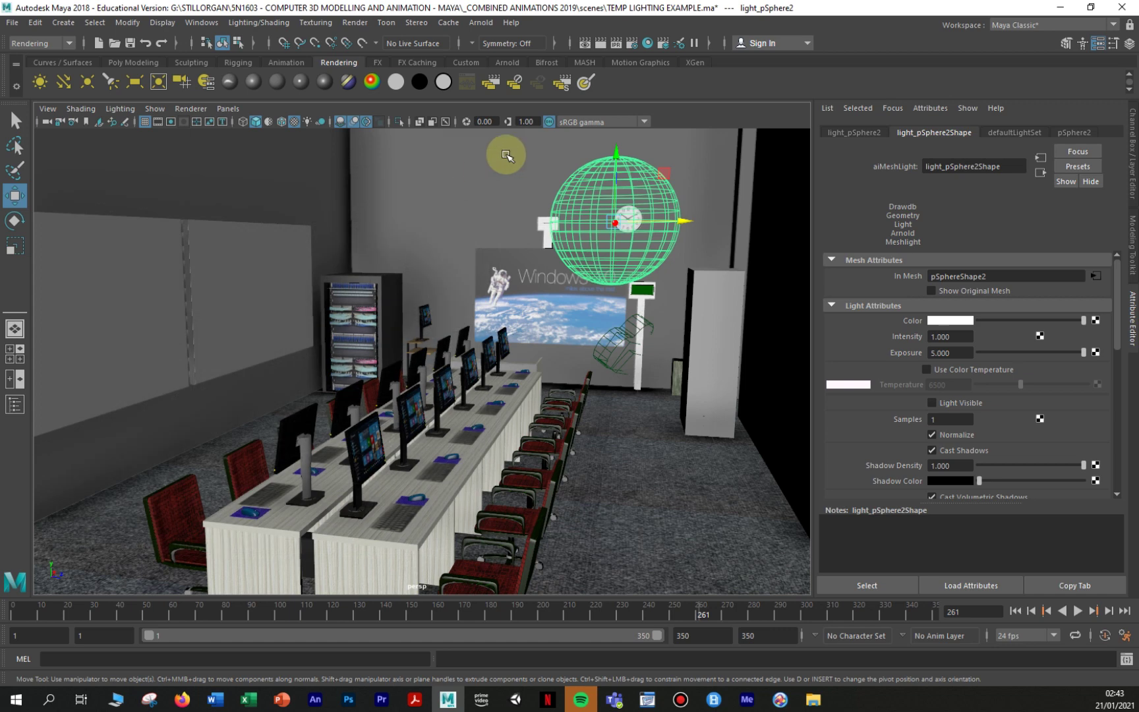
# - Try to open the Batch Render options, and bring up the Render Sequence options
pyautogui.click(356, 22)
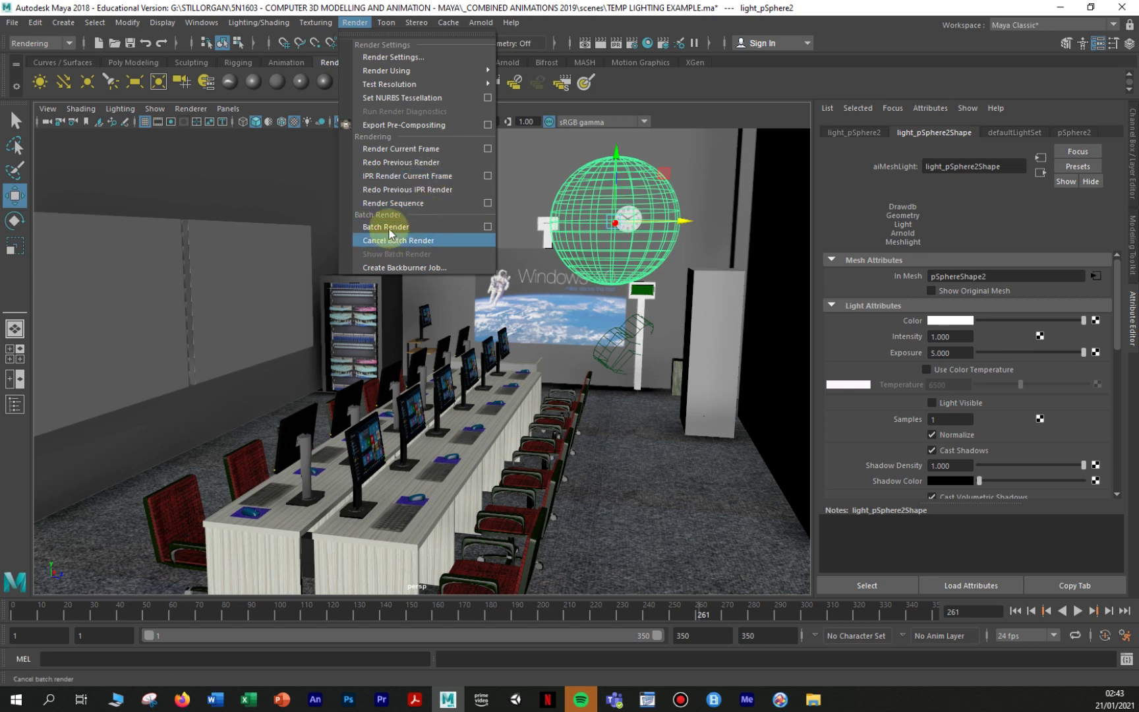
pyautogui.click(488, 228)
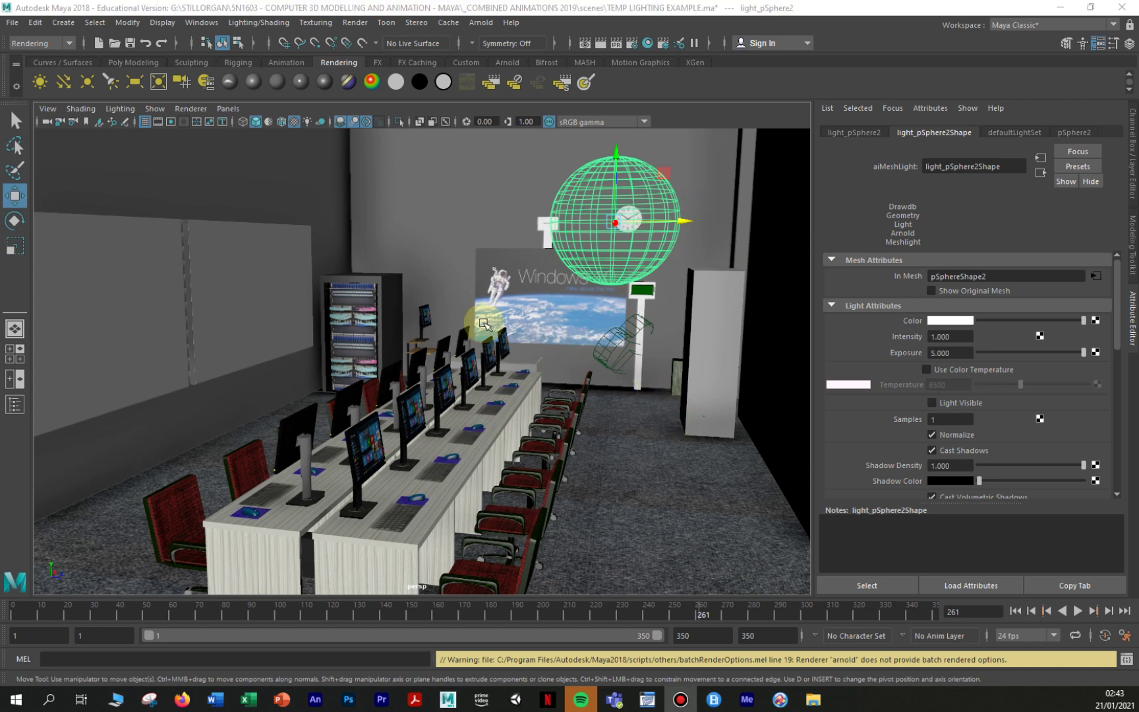
pyautogui.click(355, 22)
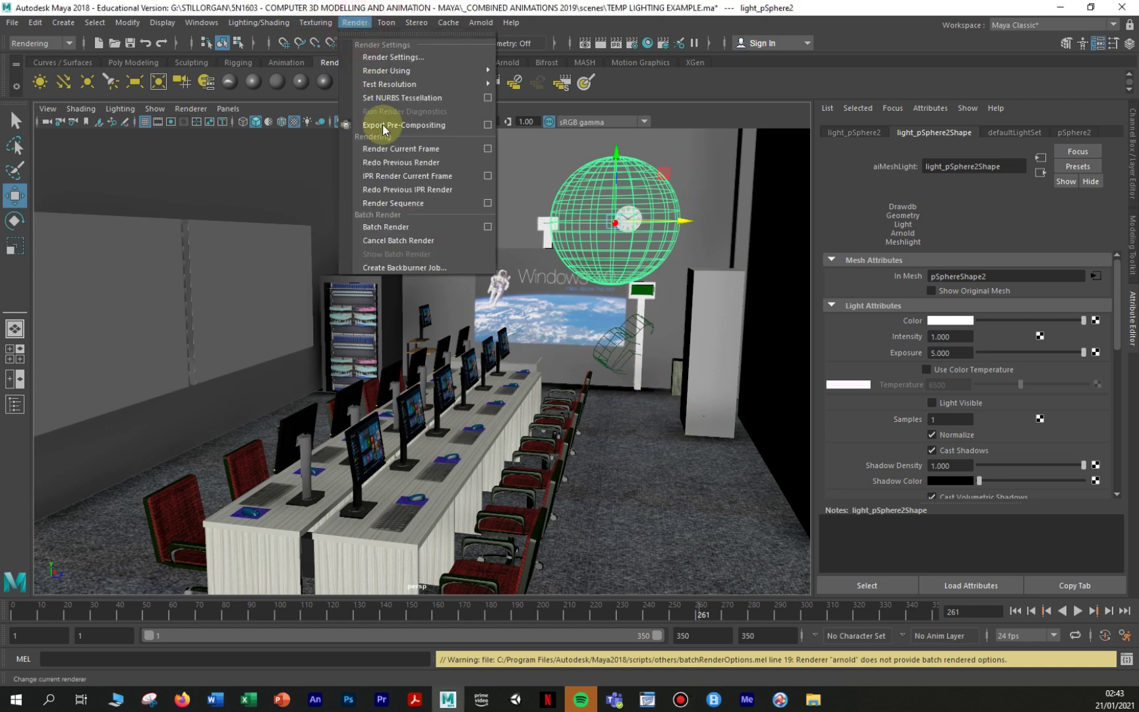
pyautogui.click(488, 203)
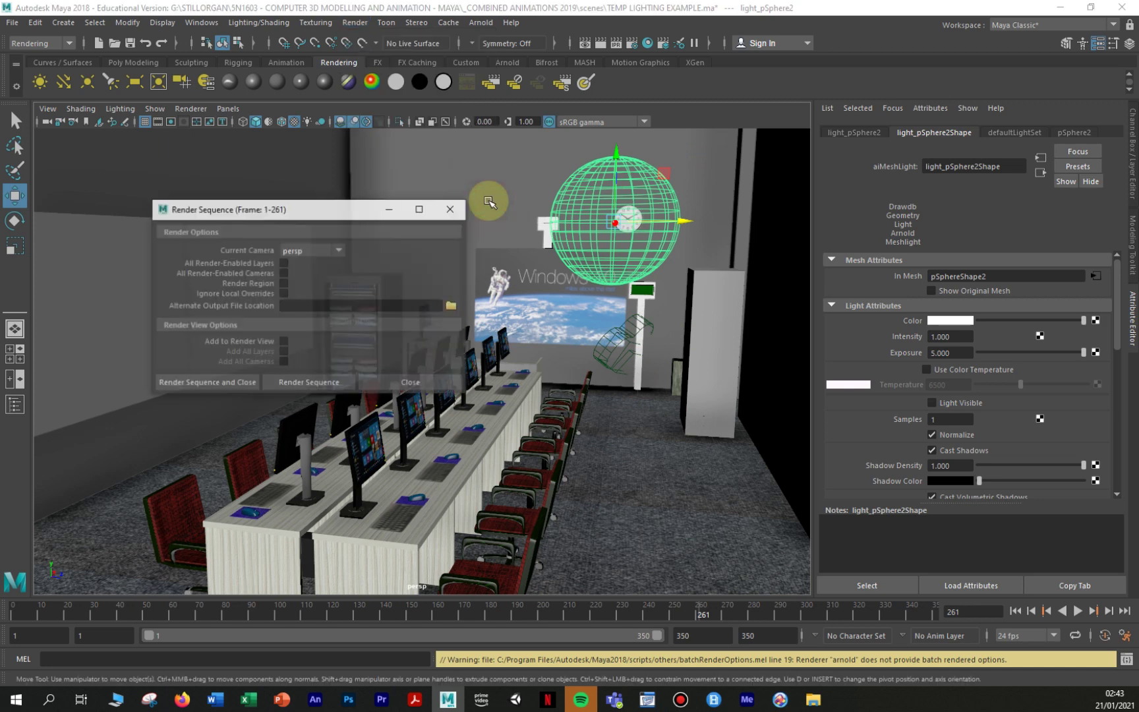
pyautogui.moveTo(323, 204); pyautogui.dragTo(400, 233)
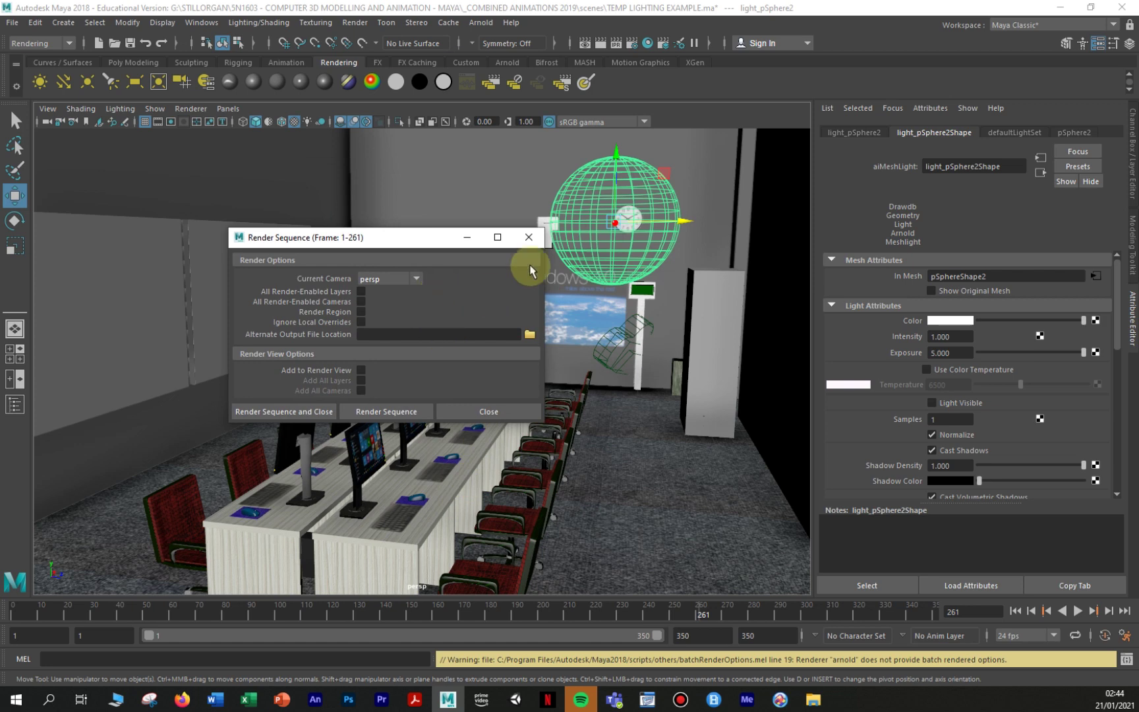
# - Open the render settings and place them clear of the Render Sequence options
pyautogui.click(355, 22)
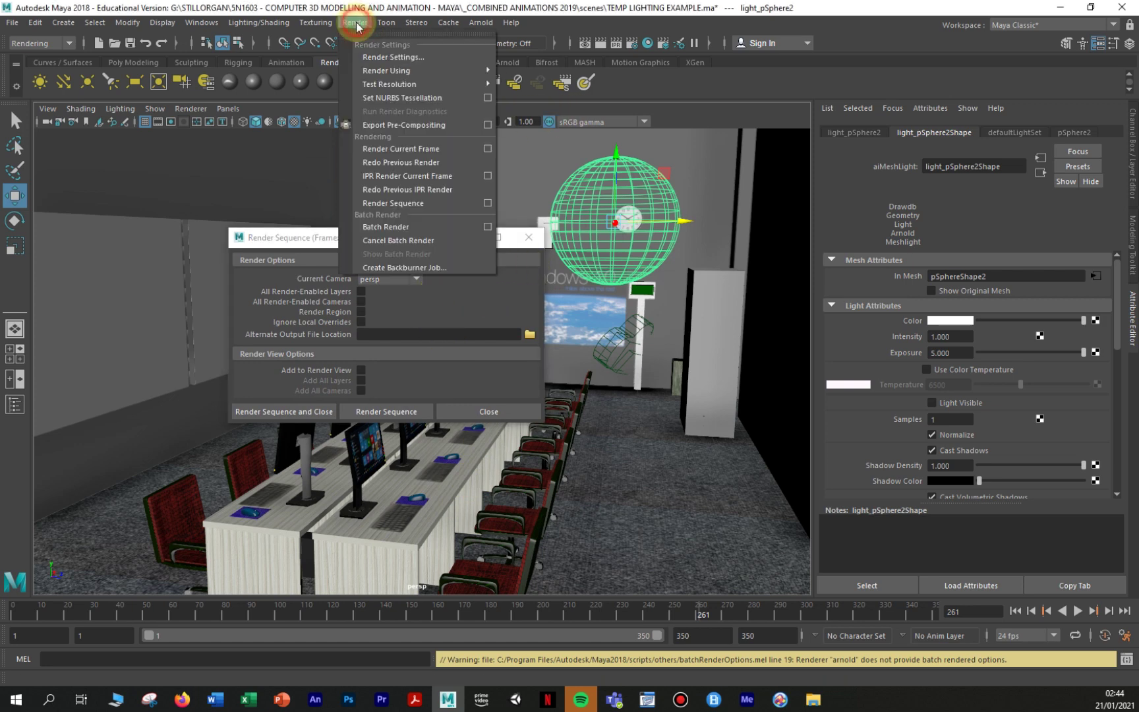
pyautogui.click(384, 57)
pyautogui.moveTo(666, 74); pyautogui.dragTo(854, 40)
# - Set the render's frame range to start at frame 1 and end at frame 5
pyautogui.click(837, 367)
pyautogui.write('12')
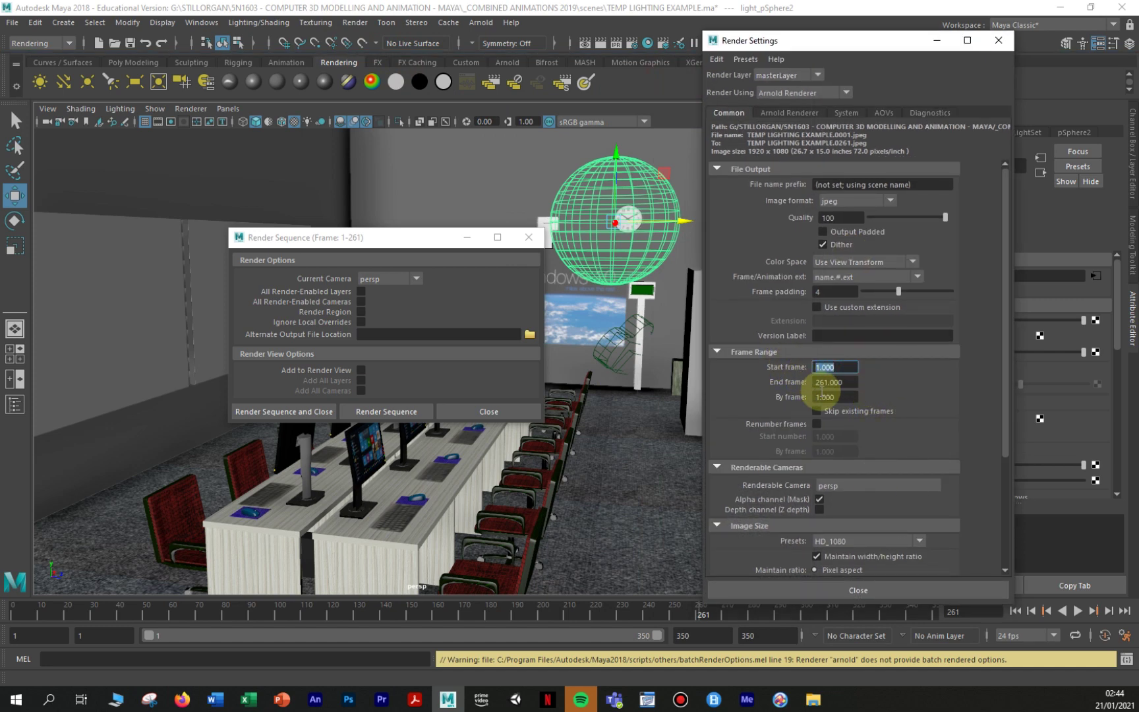
pyautogui.press('BackSpace')
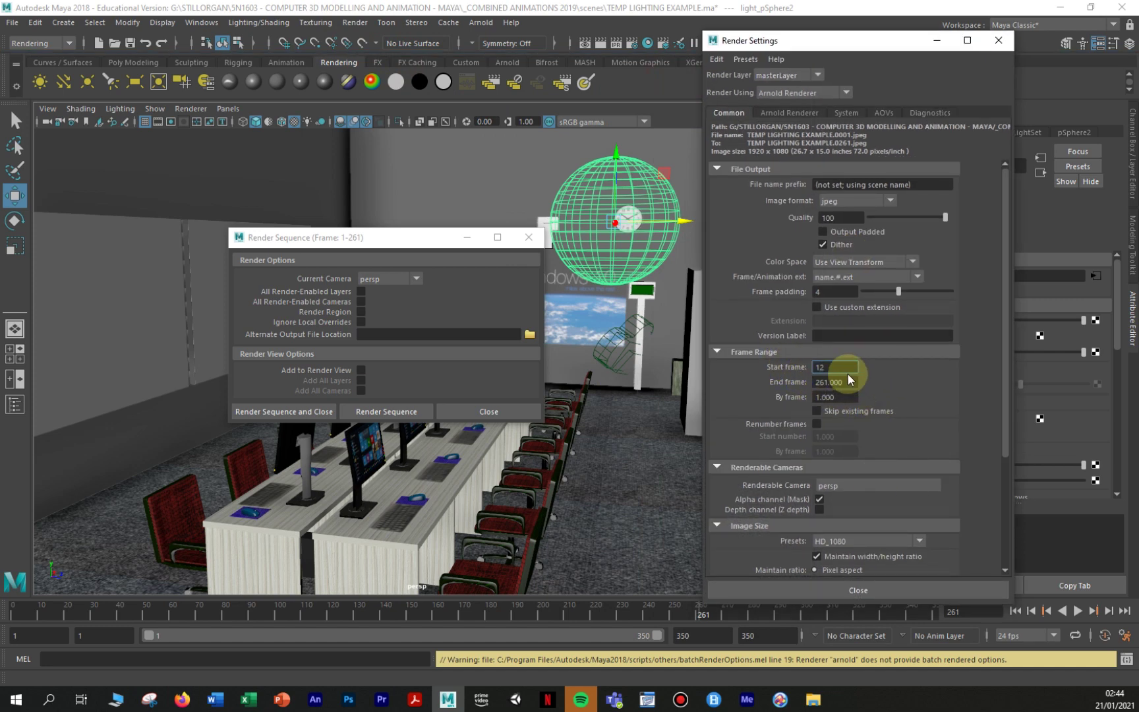
pyautogui.click(845, 382)
pyautogui.write('5')
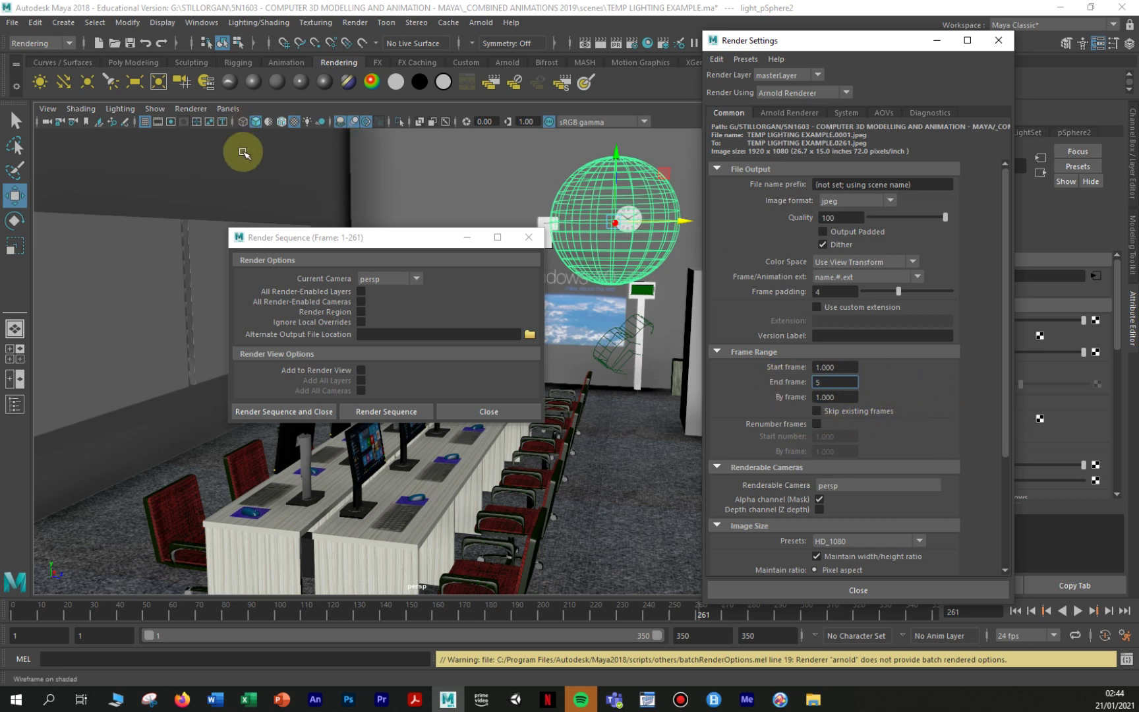
# - Choose persp as the current camera for the render sequence
pyautogui.moveTo(411, 237); pyautogui.dragTo(433, 251)
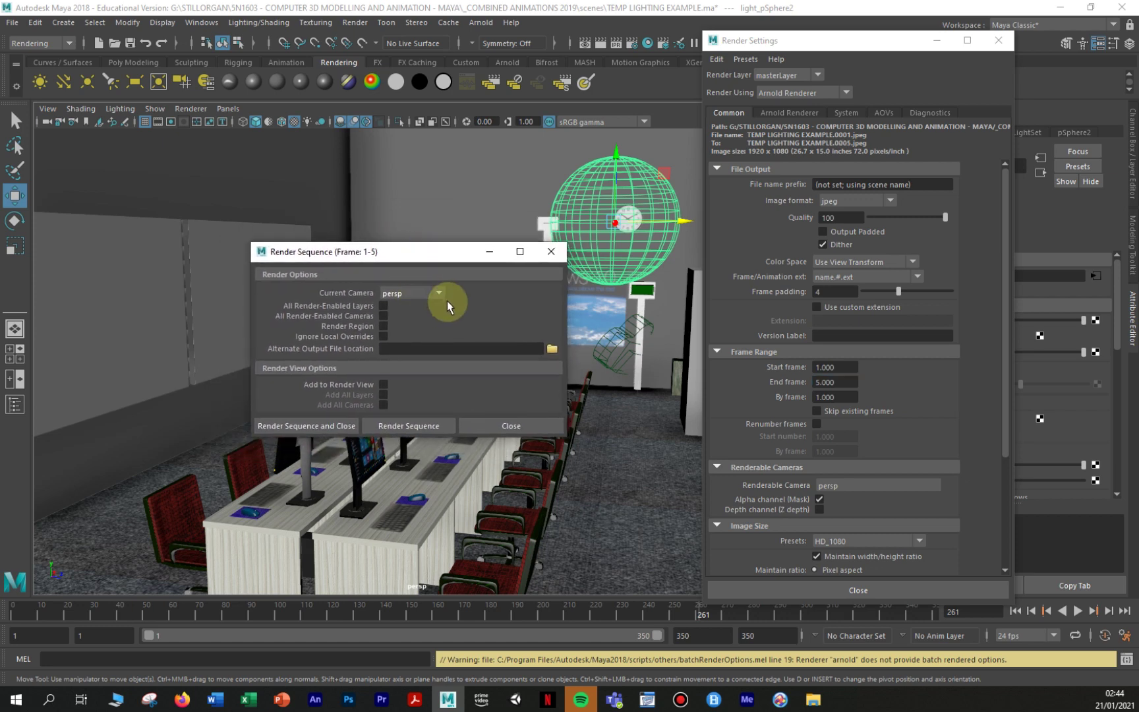
pyautogui.click(439, 298)
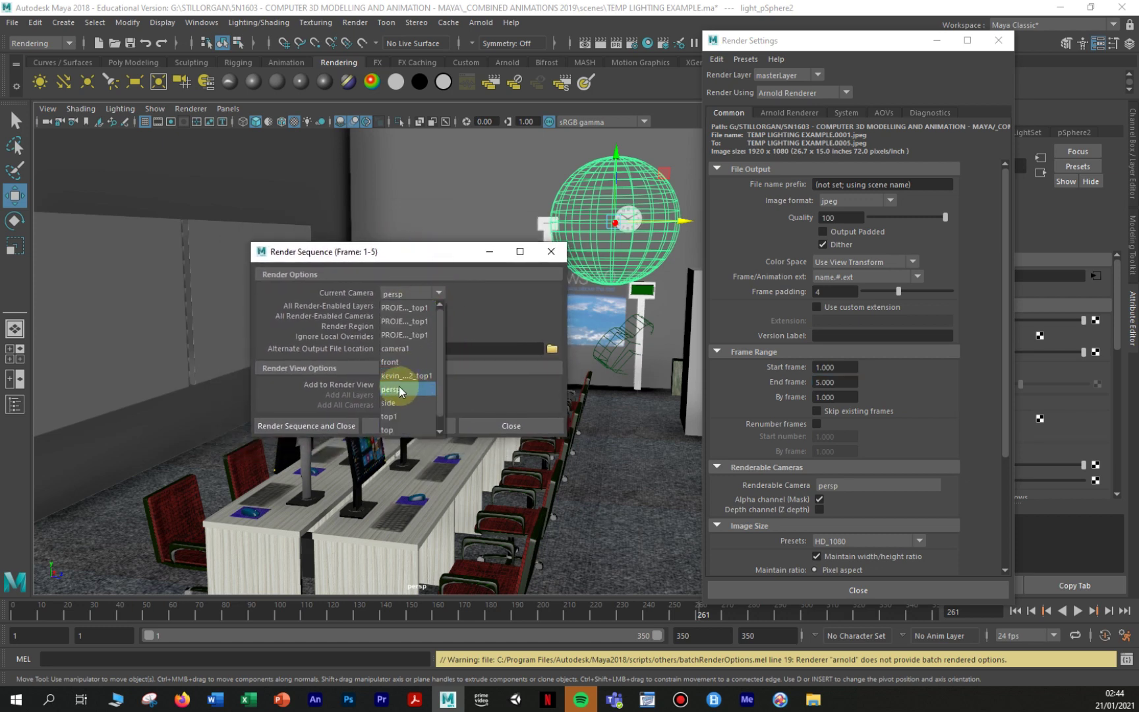
pyautogui.click(399, 386)
pyautogui.click(553, 348)
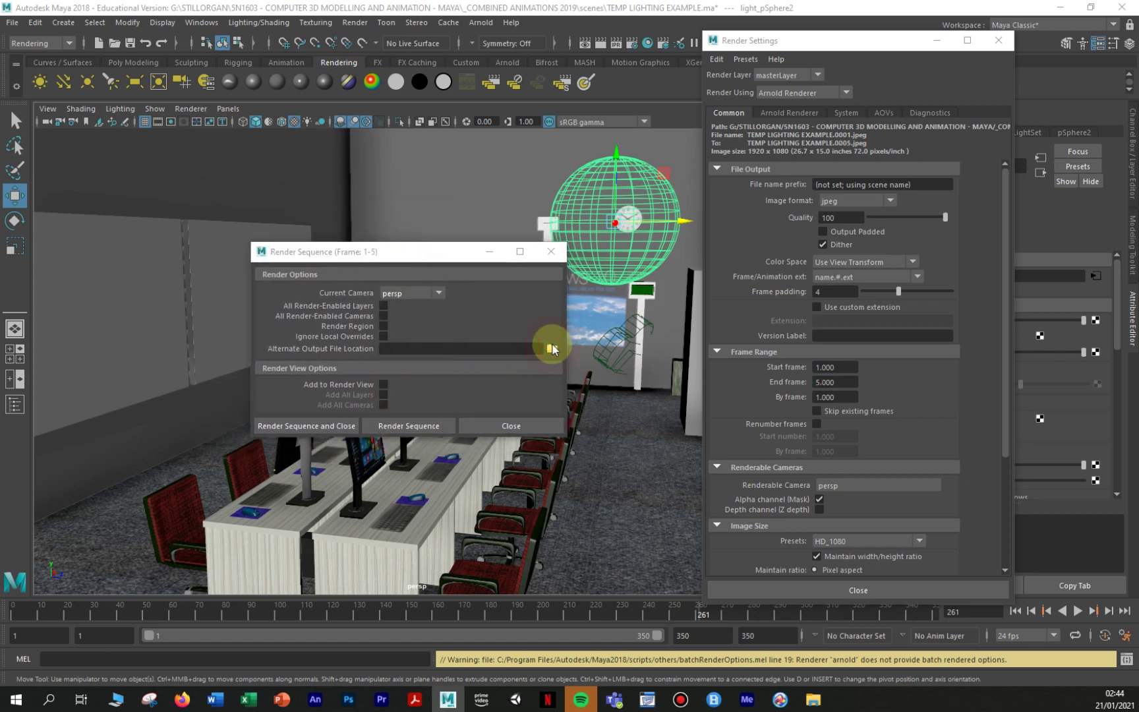
pyautogui.moveTo(26, 344); pyautogui.dragTo(590, 186)
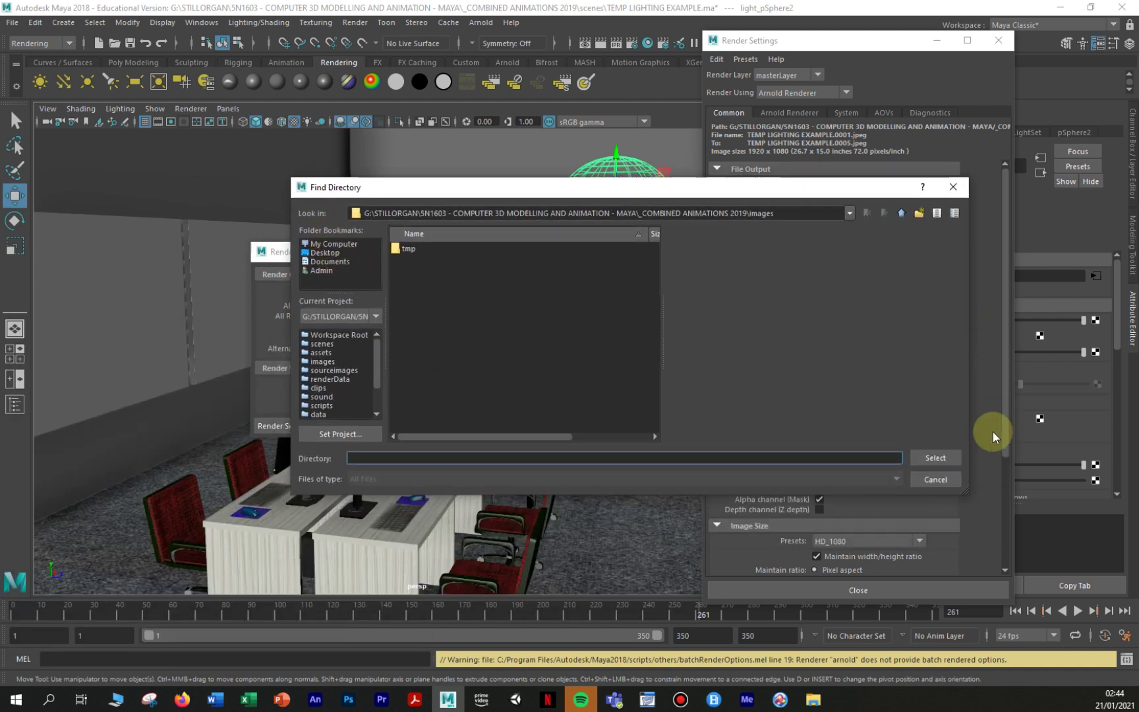
pyautogui.click(936, 479)
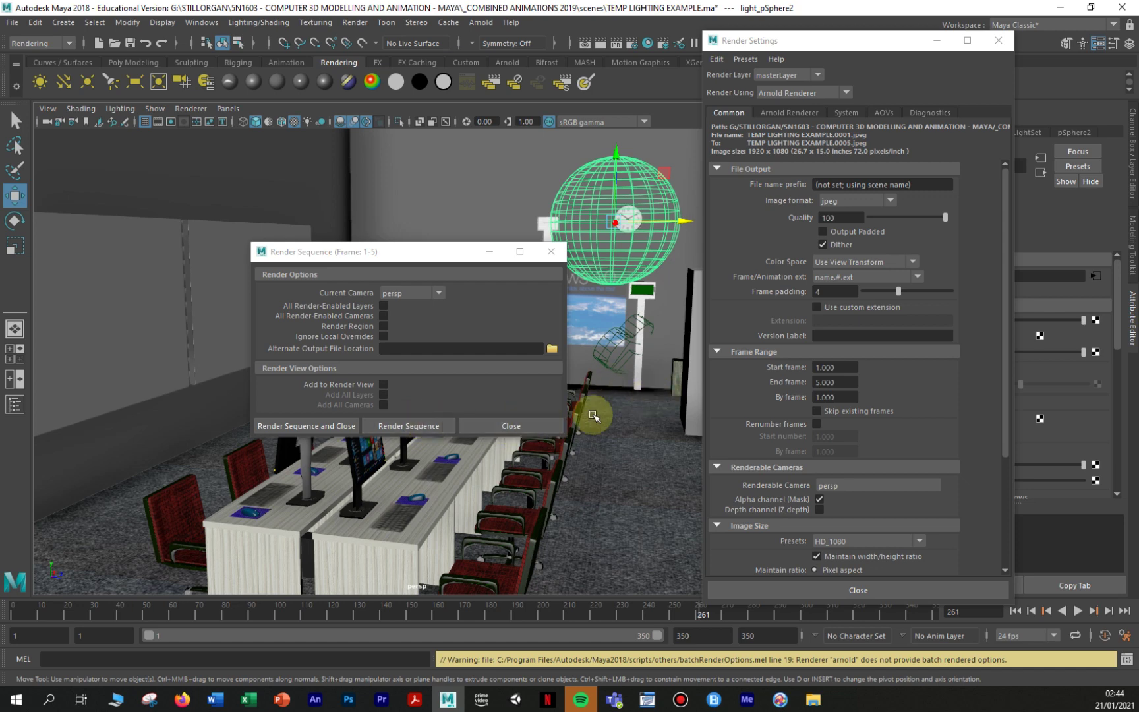
# - Restrict the render to a single frame by setting both the start and end frame to 261
pyautogui.doubleClick(849, 366)
pyautogui.write('261')
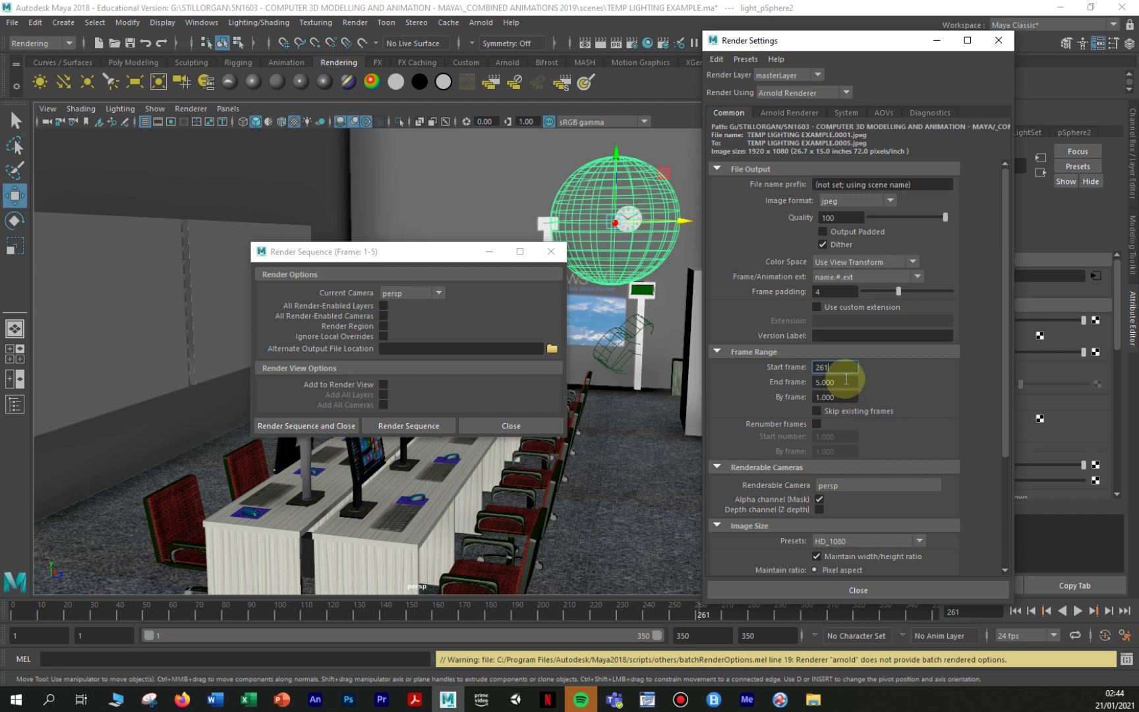
pyautogui.press('Tab')
pyautogui.write('261')
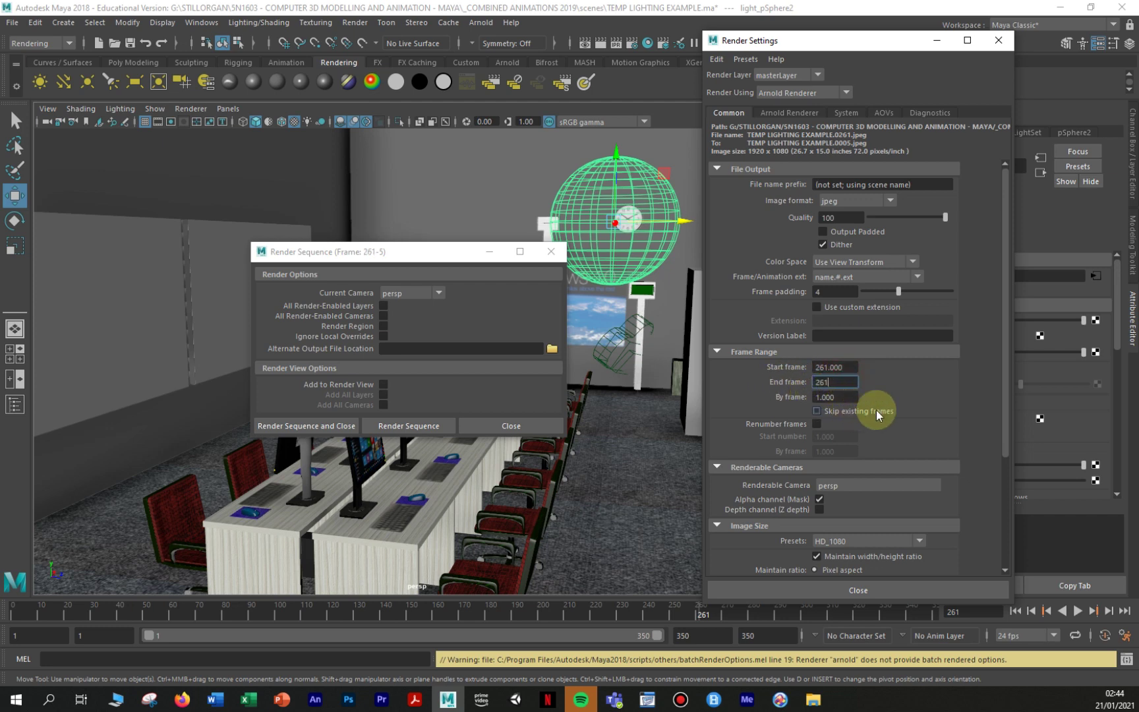
pyautogui.click(855, 397)
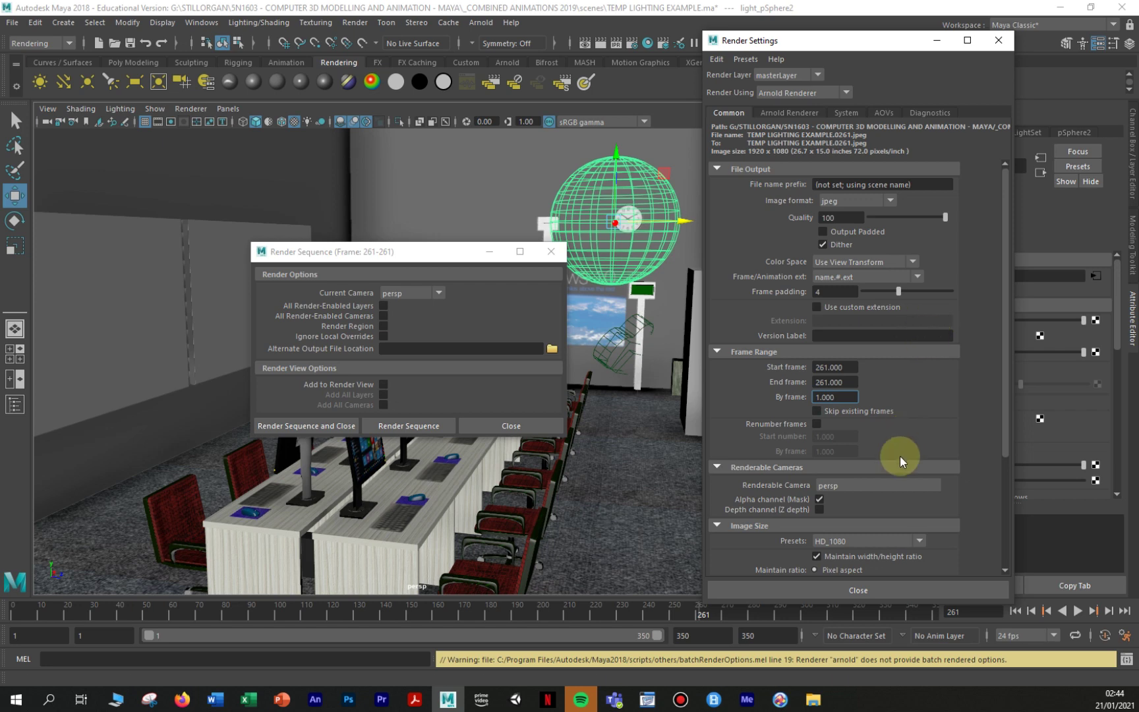
# - Set the render sequence's alternate output file location to the MAYA TEST RENDER folder on the Desktop
pyautogui.click(551, 348)
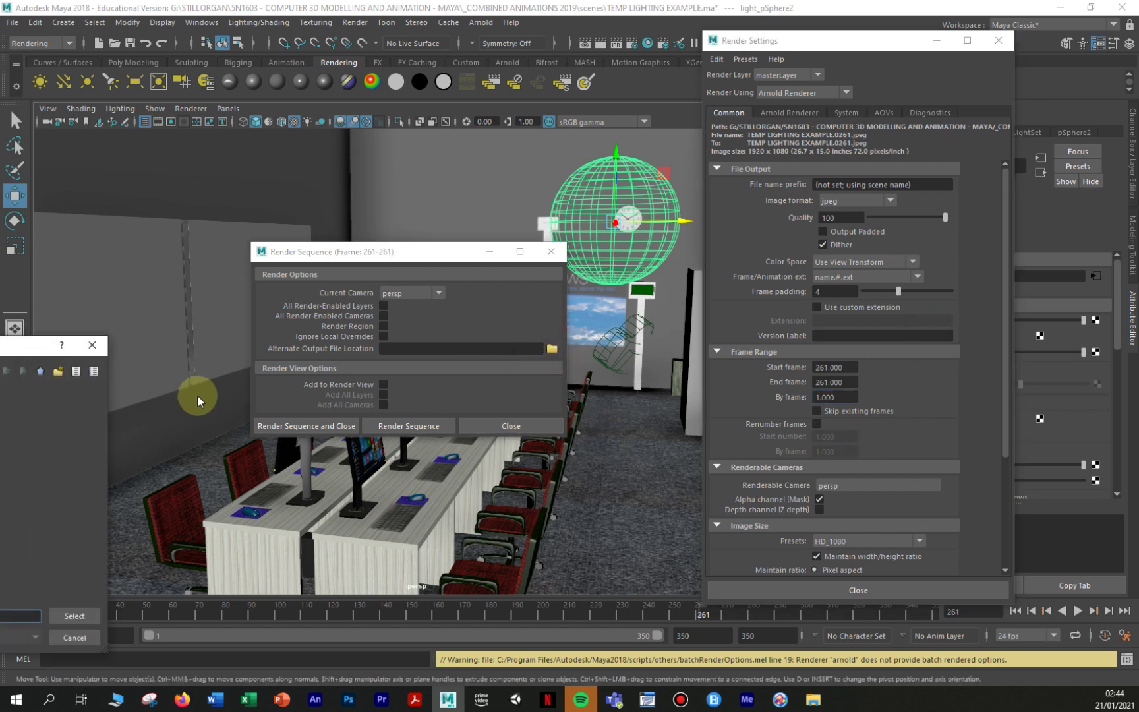
pyautogui.click(93, 345)
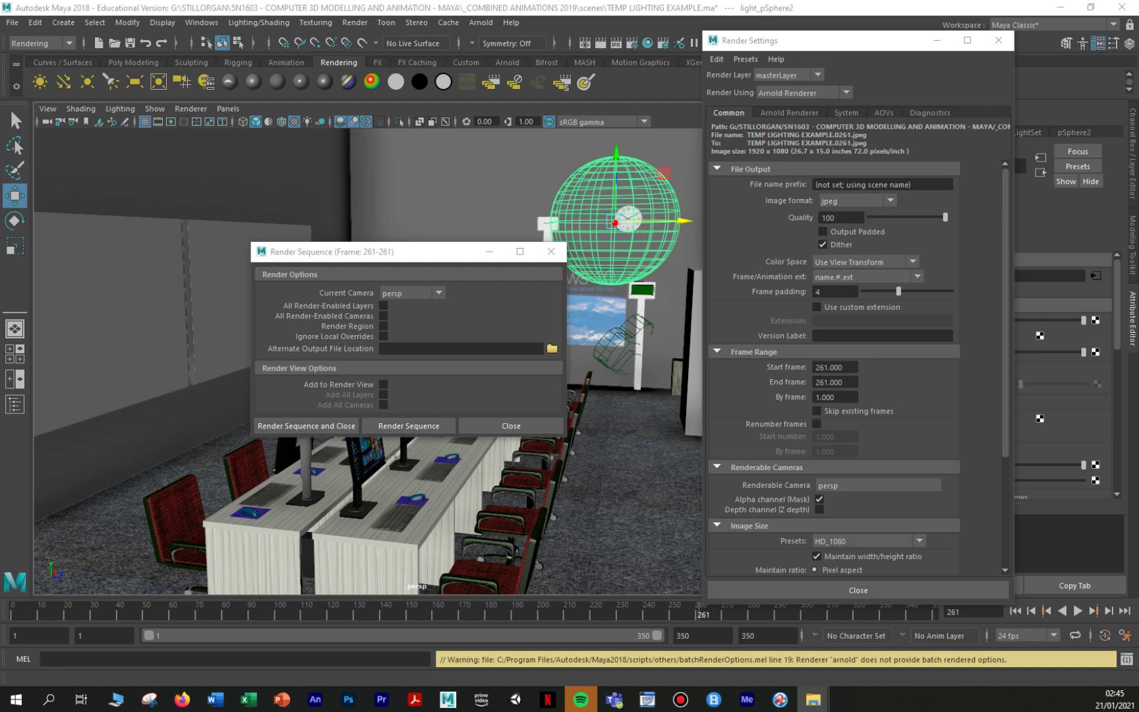
pyautogui.click(551, 348)
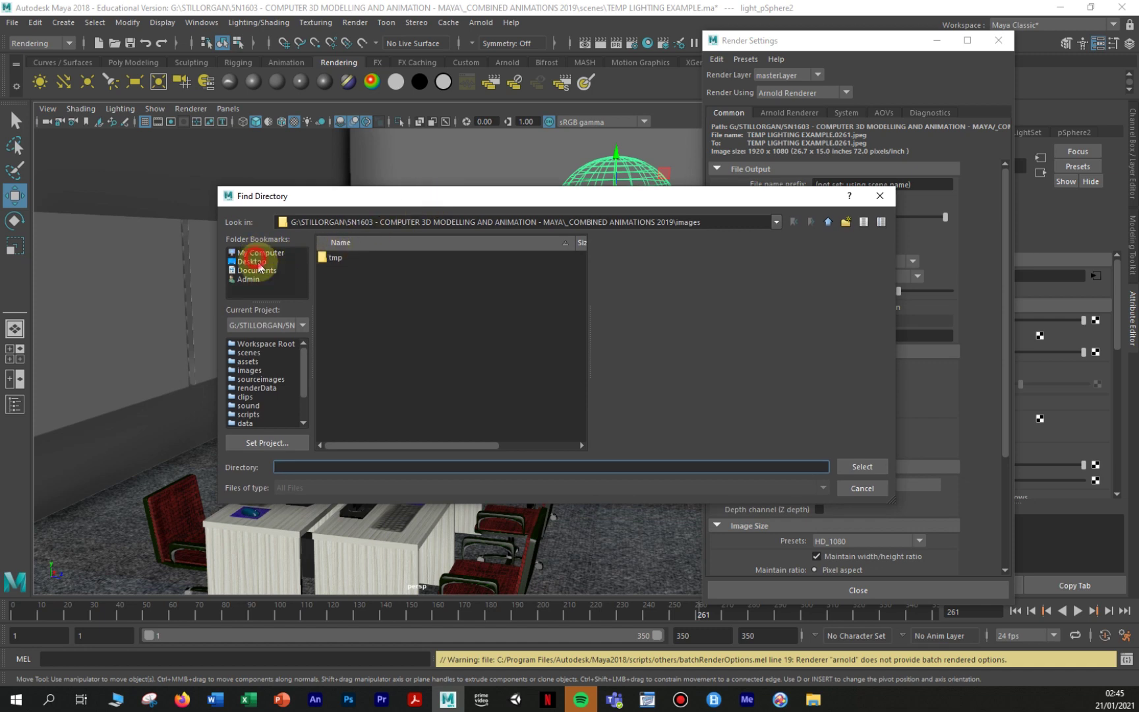
pyautogui.click(257, 262)
pyautogui.scroll(-5, 400, 384)
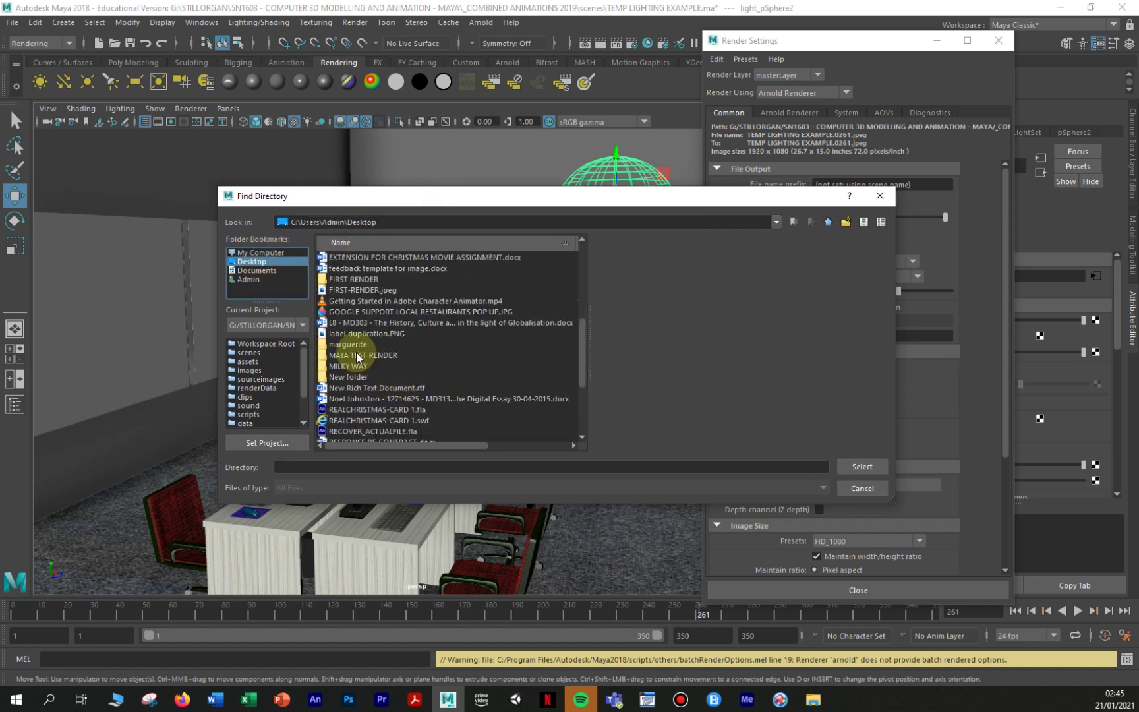
pyautogui.click(357, 356)
pyautogui.click(854, 466)
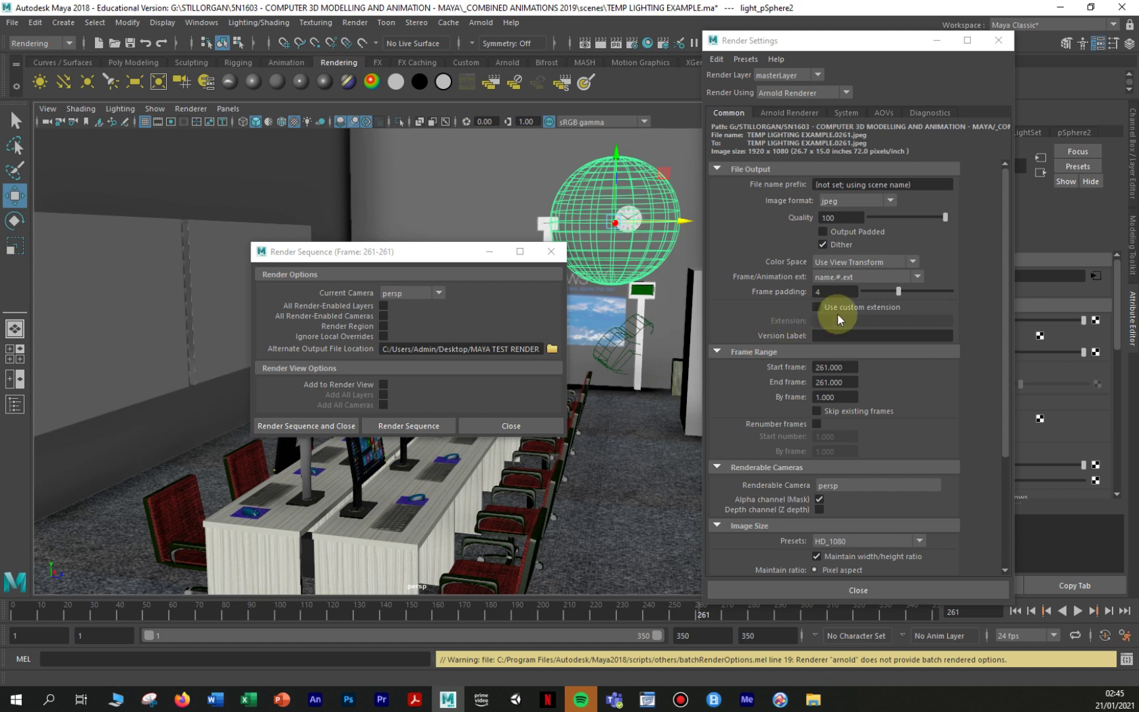
# - Set the file name prefix of the render output to test
pyautogui.click(919, 279)
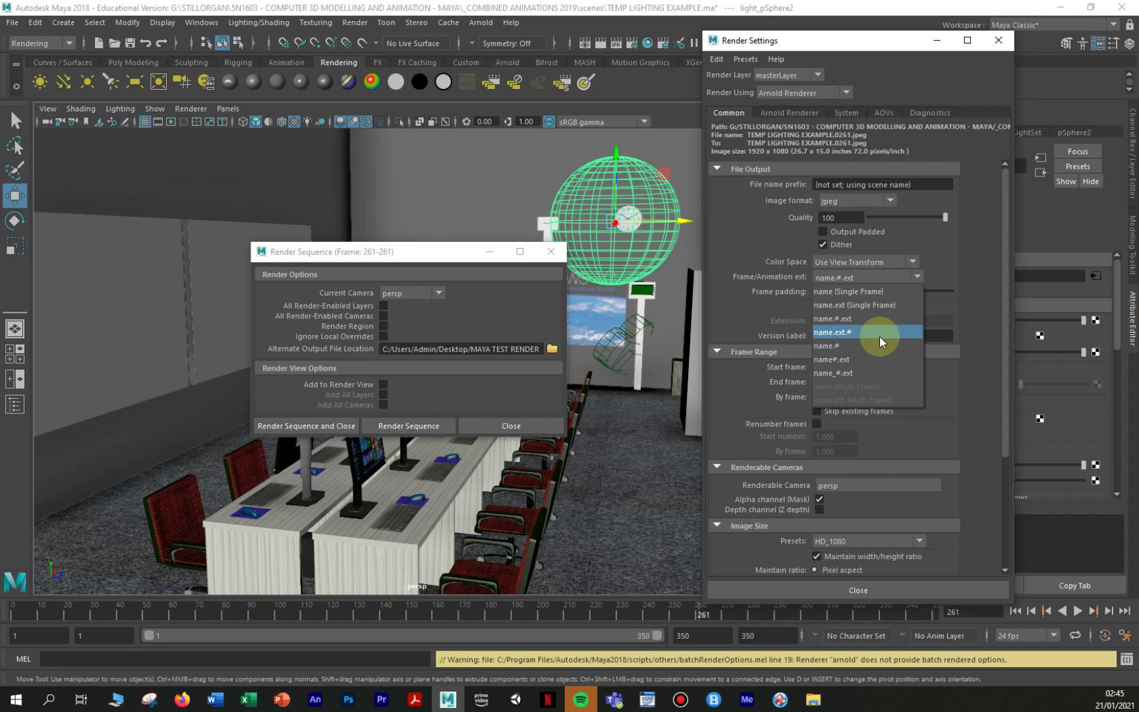
pyautogui.click(953, 241)
pyautogui.click(864, 185)
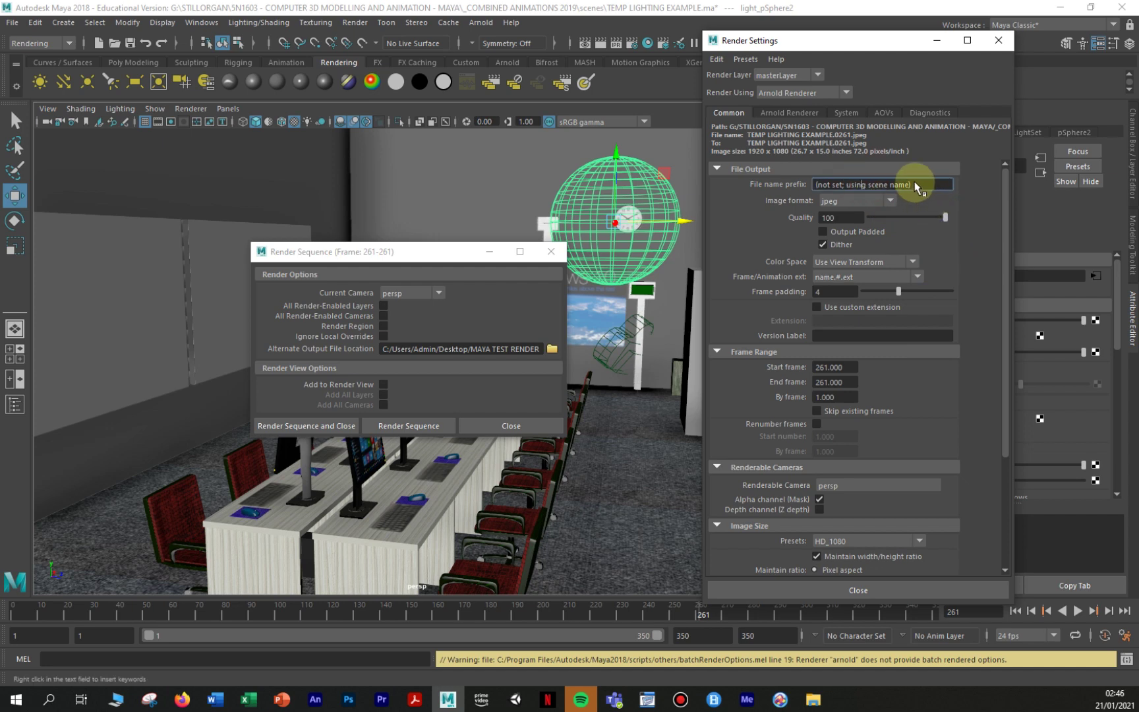
pyautogui.tripleClick(857, 185)
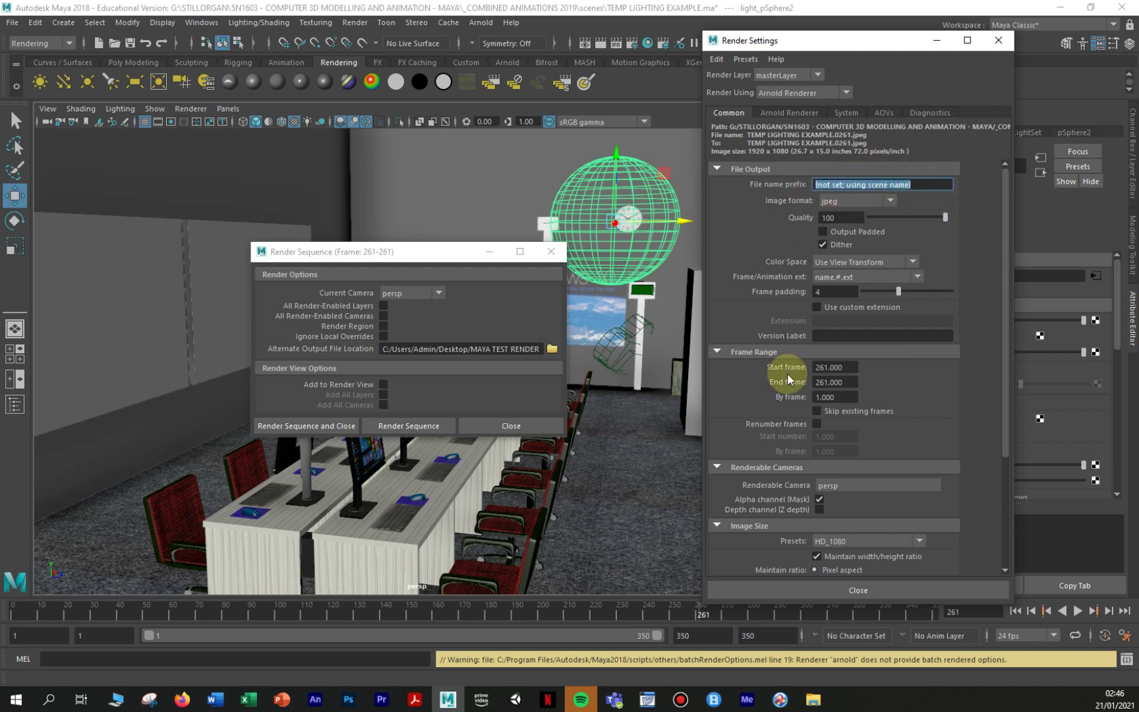
pyautogui.write('test')
pyautogui.press('capslock')
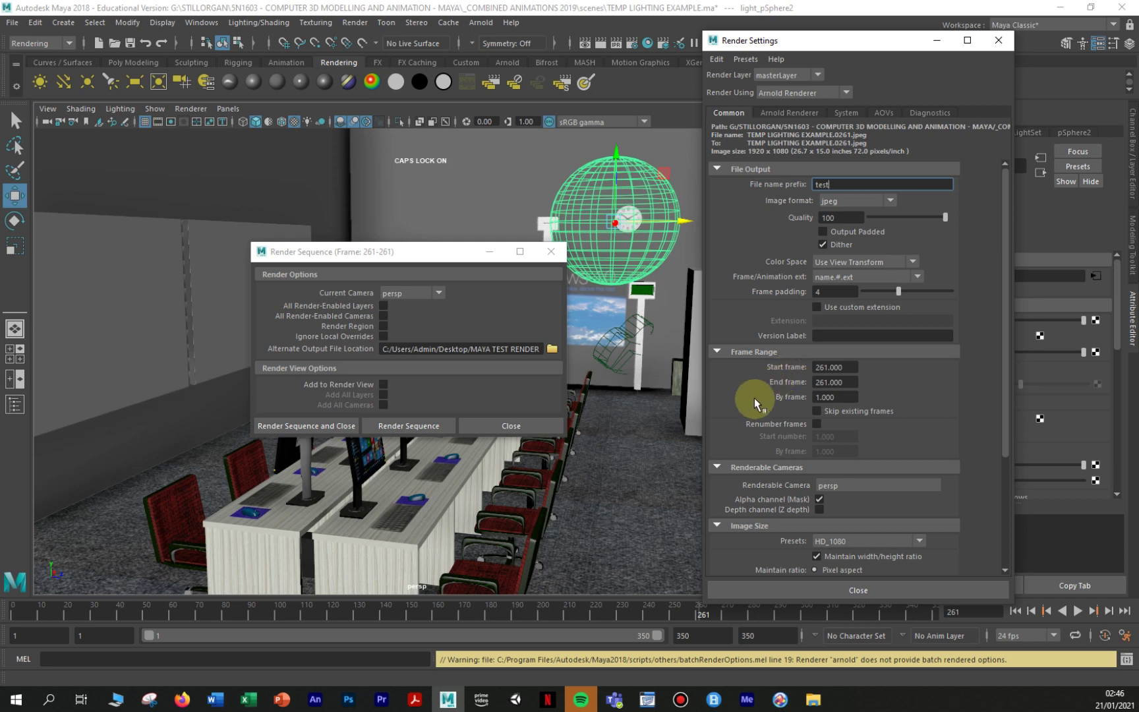
# - Try the name (Single Frame) frame/animation extension format and switch it to name.ext.#
pyautogui.click(917, 277)
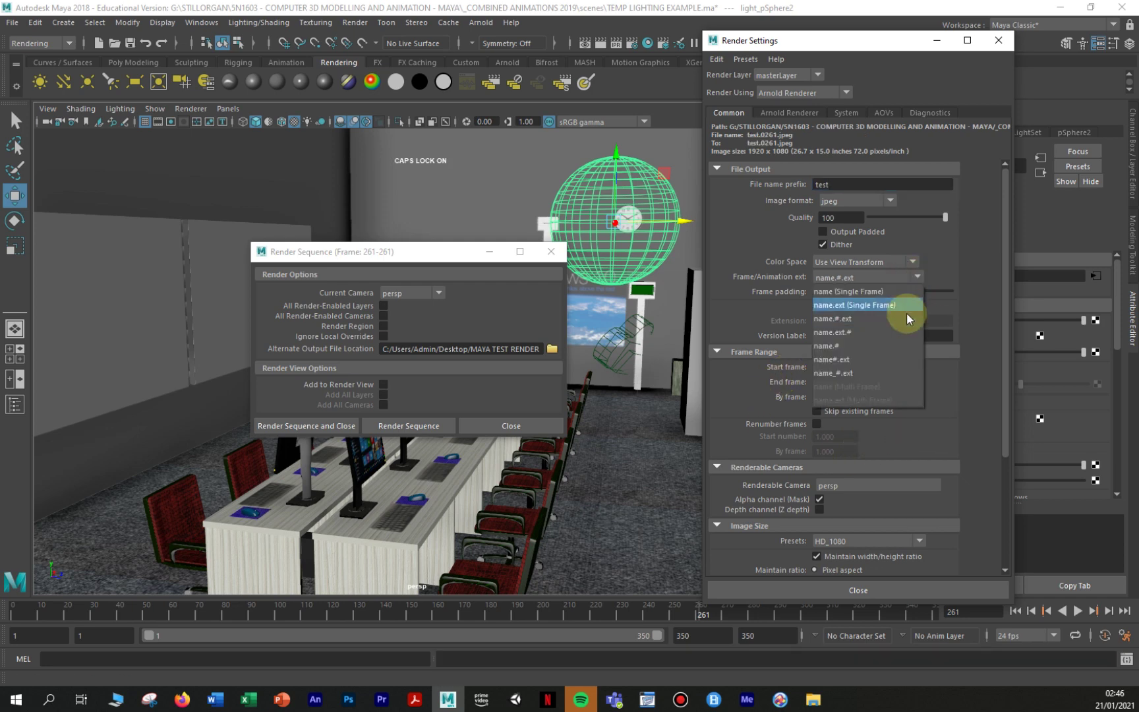
pyautogui.click(855, 292)
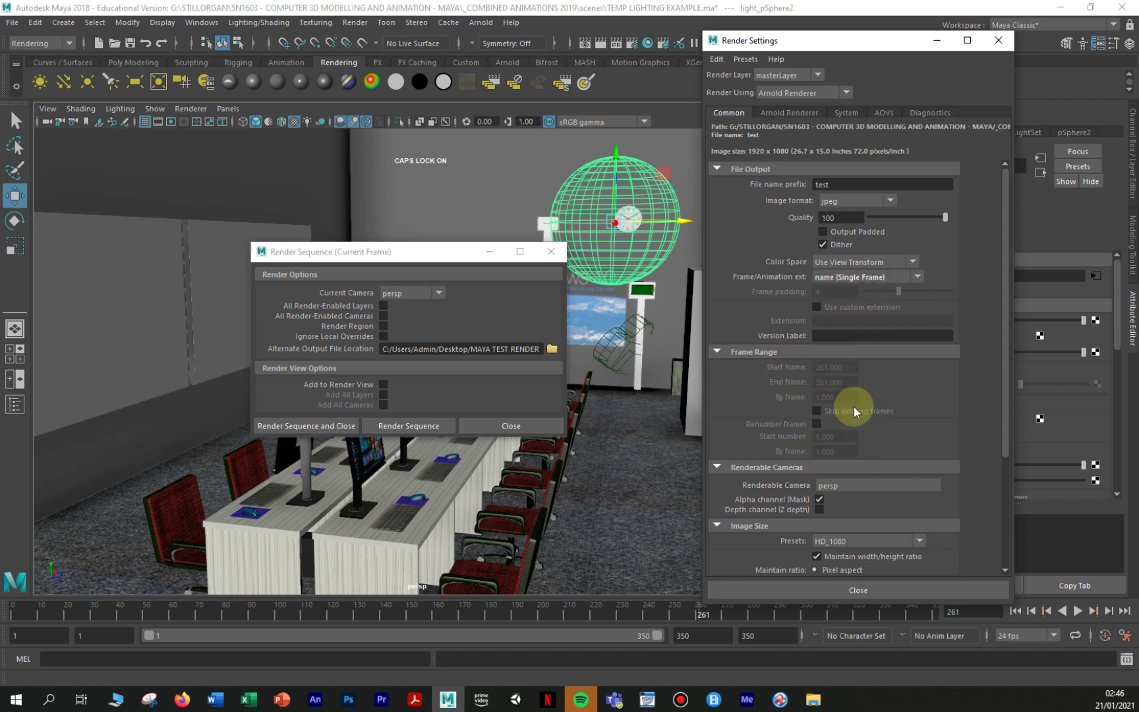
pyautogui.click(915, 276)
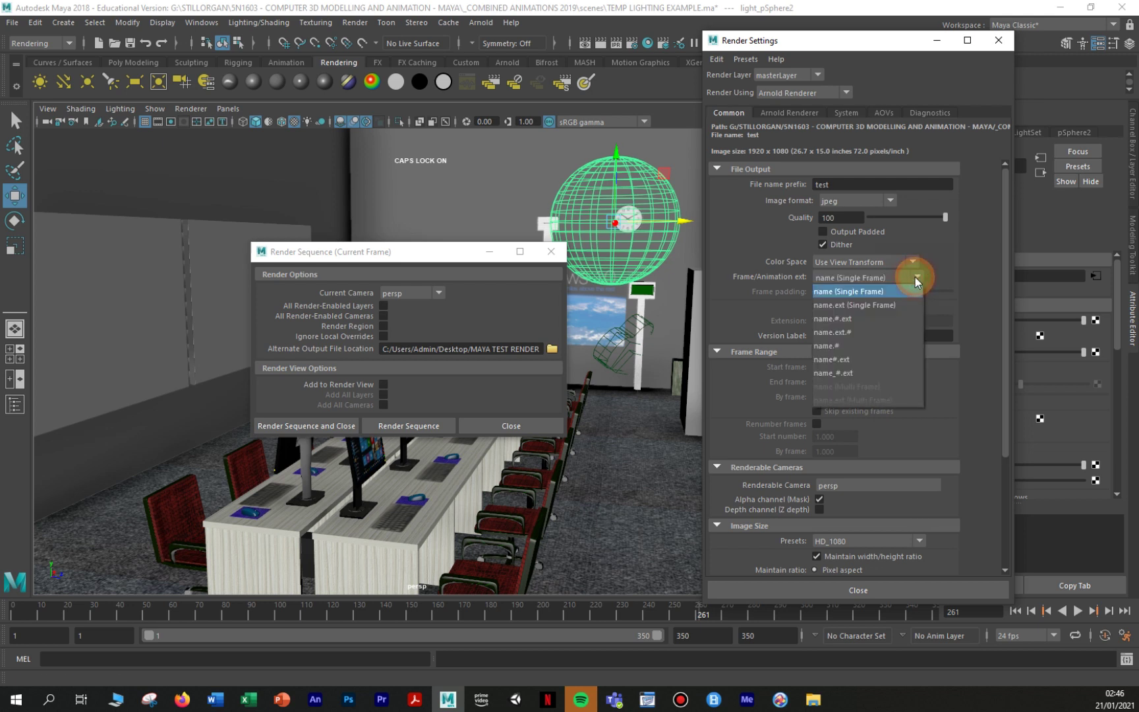
pyautogui.click(851, 332)
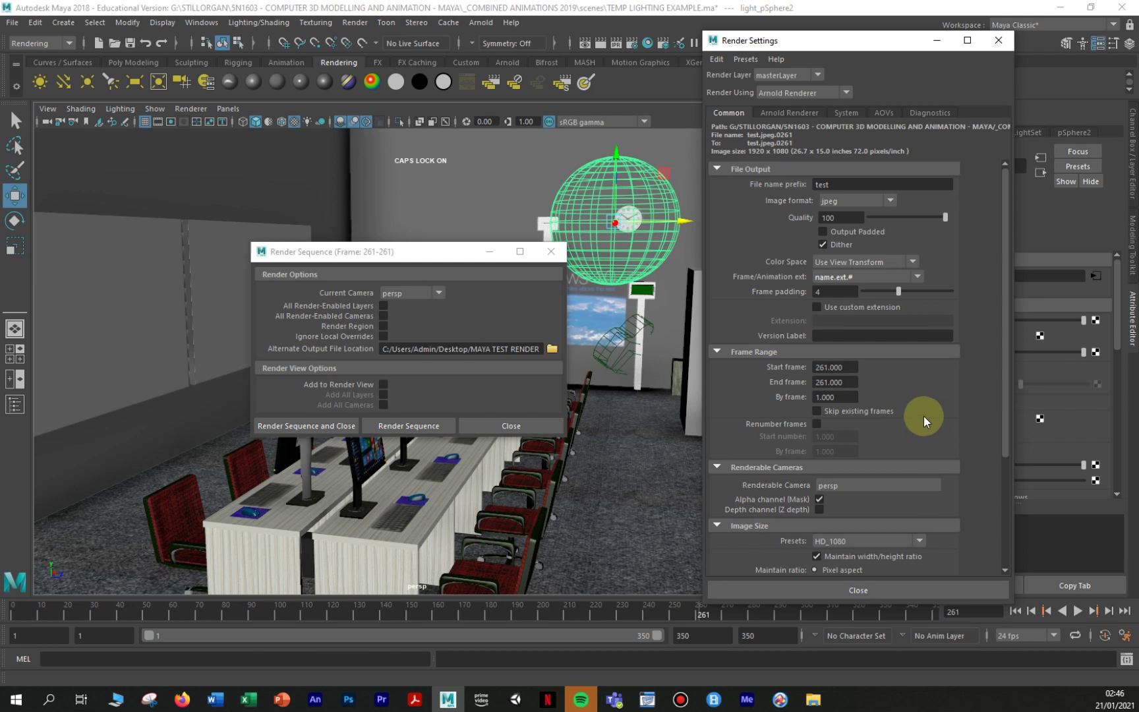
# - Extend the file name prefix to test001
pyautogui.click(847, 184)
pyautogui.write('00')
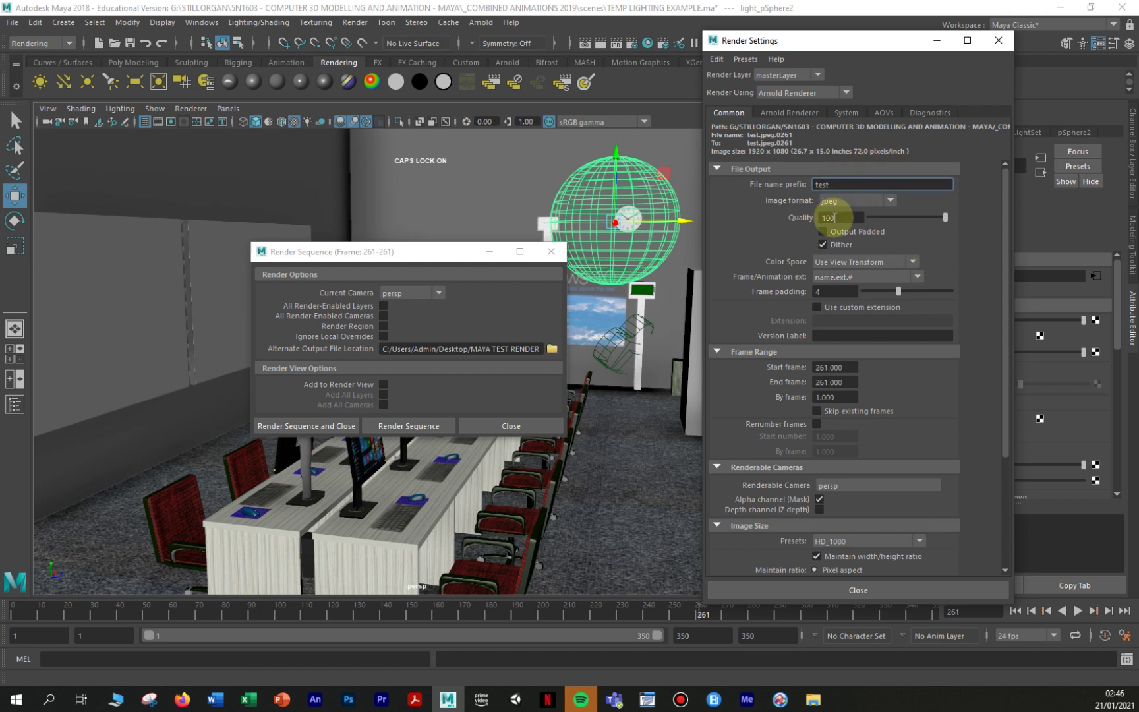
pyautogui.write('1')
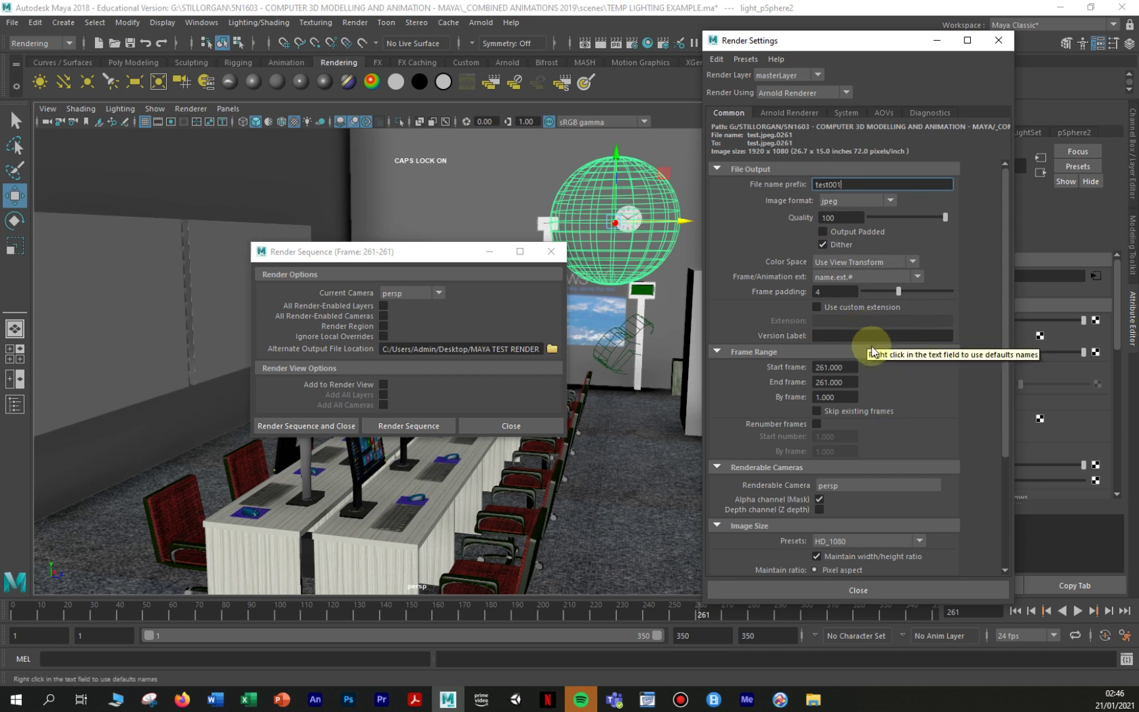
# - Shorten the file name prefix to test and set the version label to 001
pyautogui.click(833, 338)
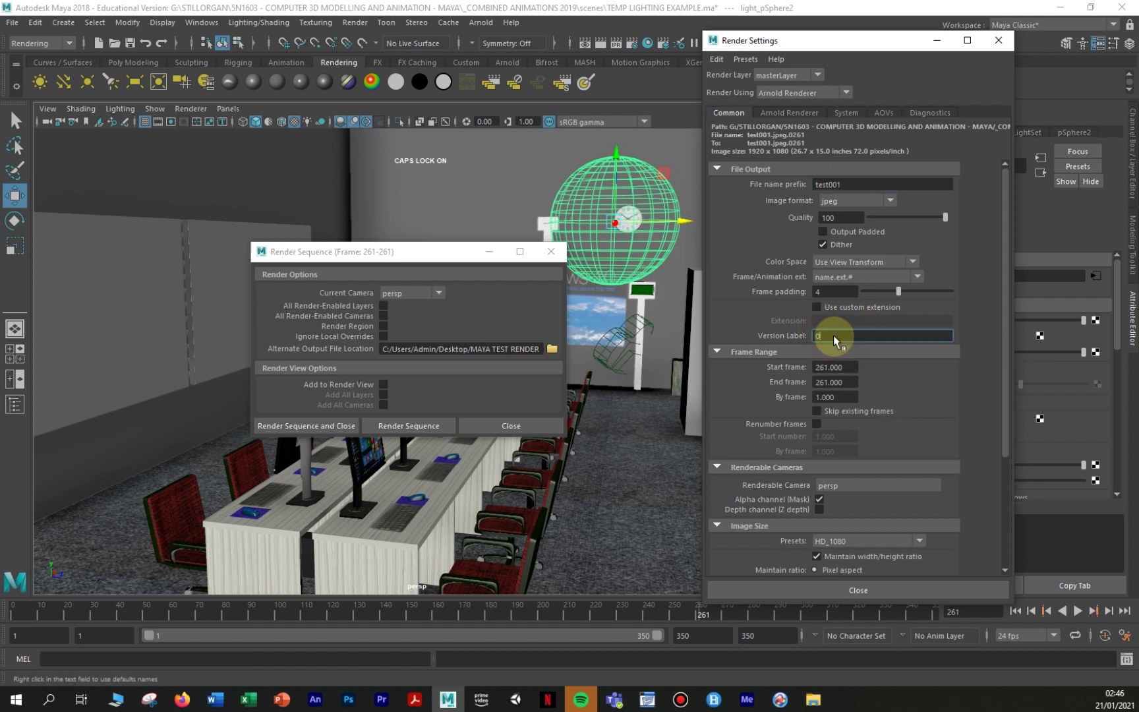
pyautogui.click(857, 184)
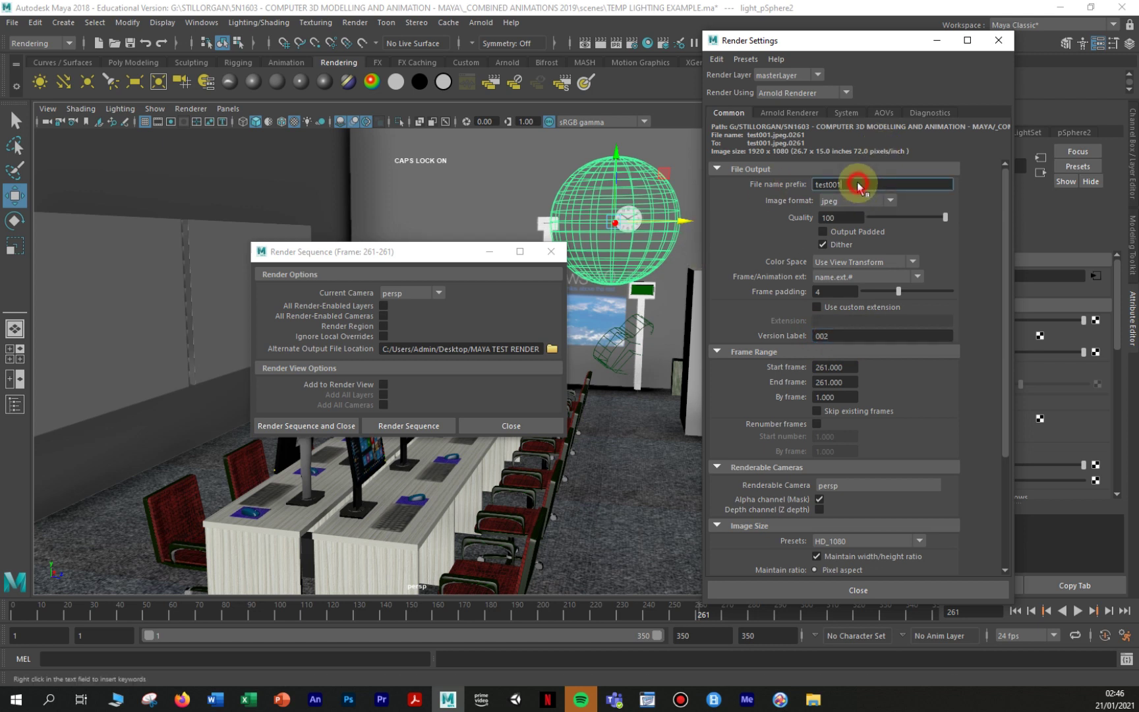
pyautogui.press('BackSpace')
pyautogui.press('BackSpace')
pyautogui.press('BackSpace')
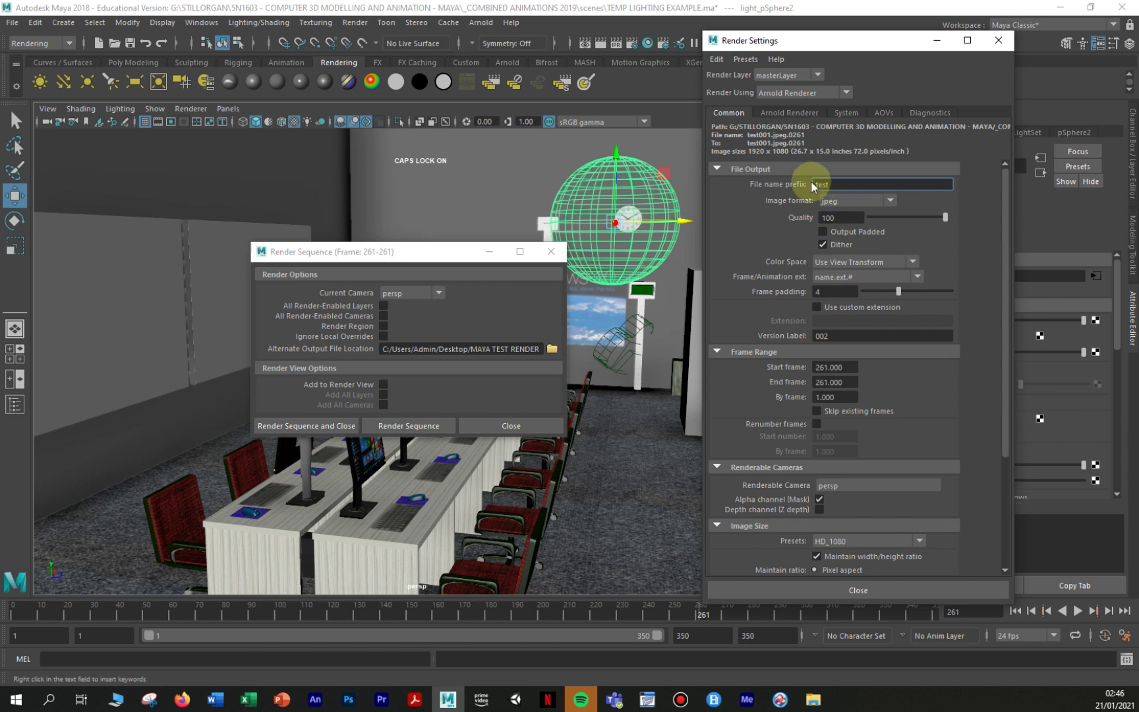
pyautogui.click(842, 334)
pyautogui.press('BackSpace')
pyautogui.write('1')
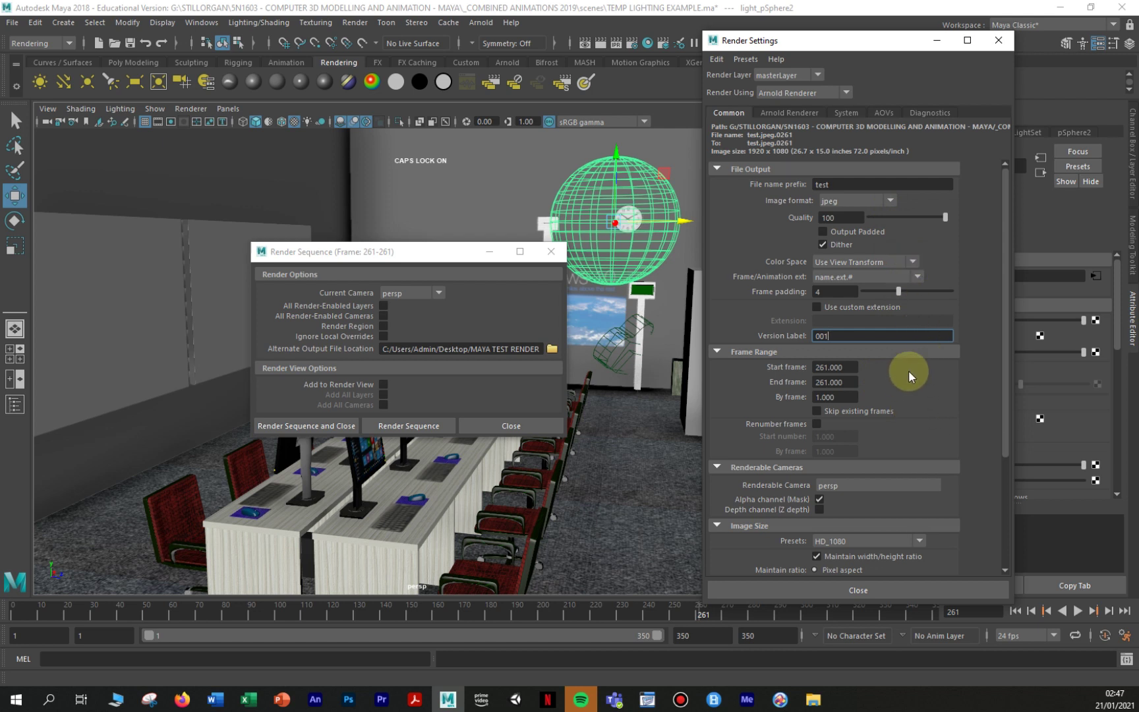
# - Set the frame/animation extension format to name (Single Frame) so only the current frame is rendered
pyautogui.click(893, 199)
pyautogui.click(893, 198)
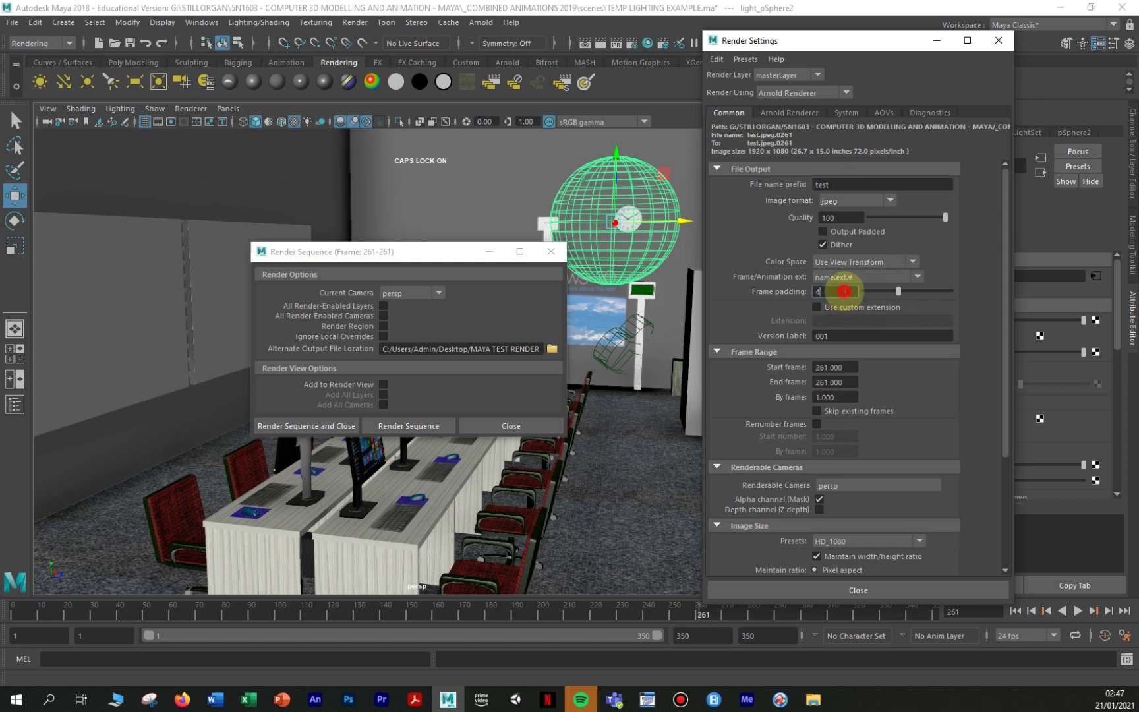
pyautogui.click(844, 290)
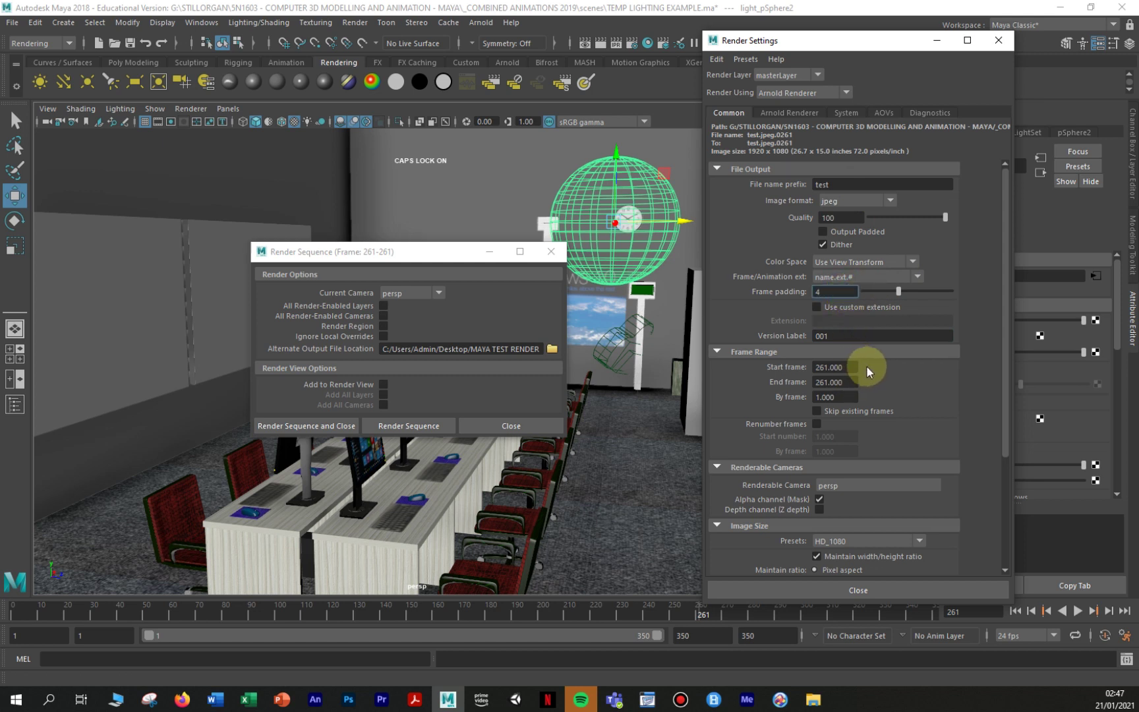
pyautogui.click(916, 276)
pyautogui.click(864, 290)
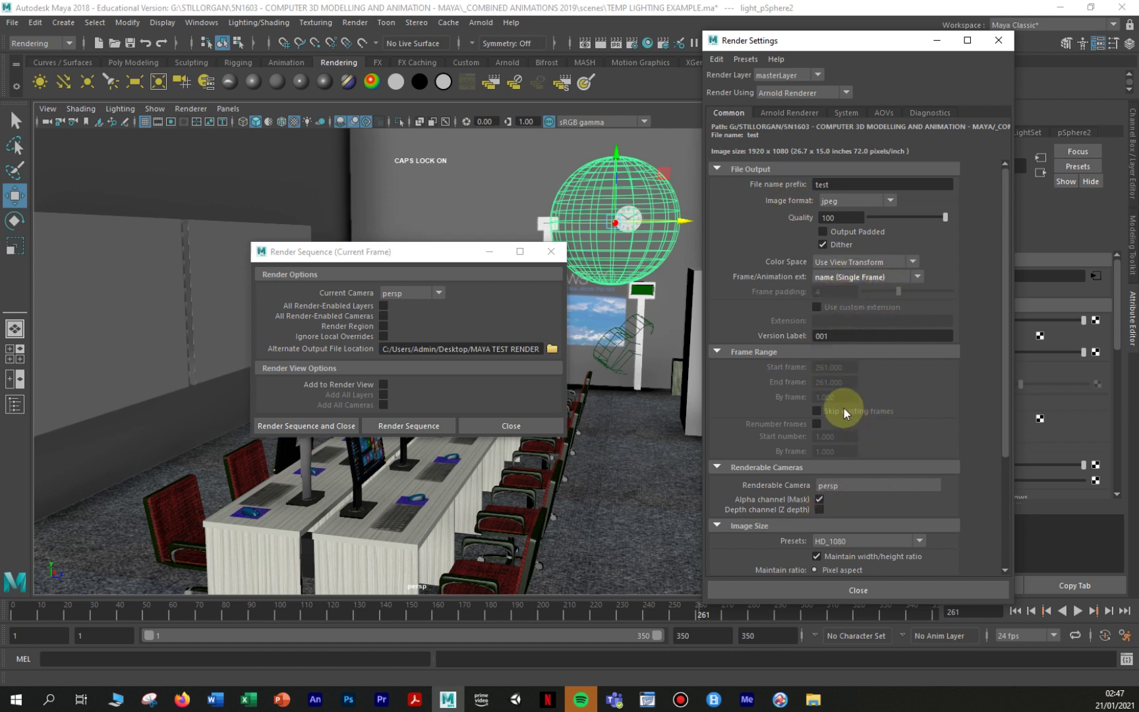
# - Close the render settings and start the sequence render of the current frame from the persp camera
pyautogui.click(999, 41)
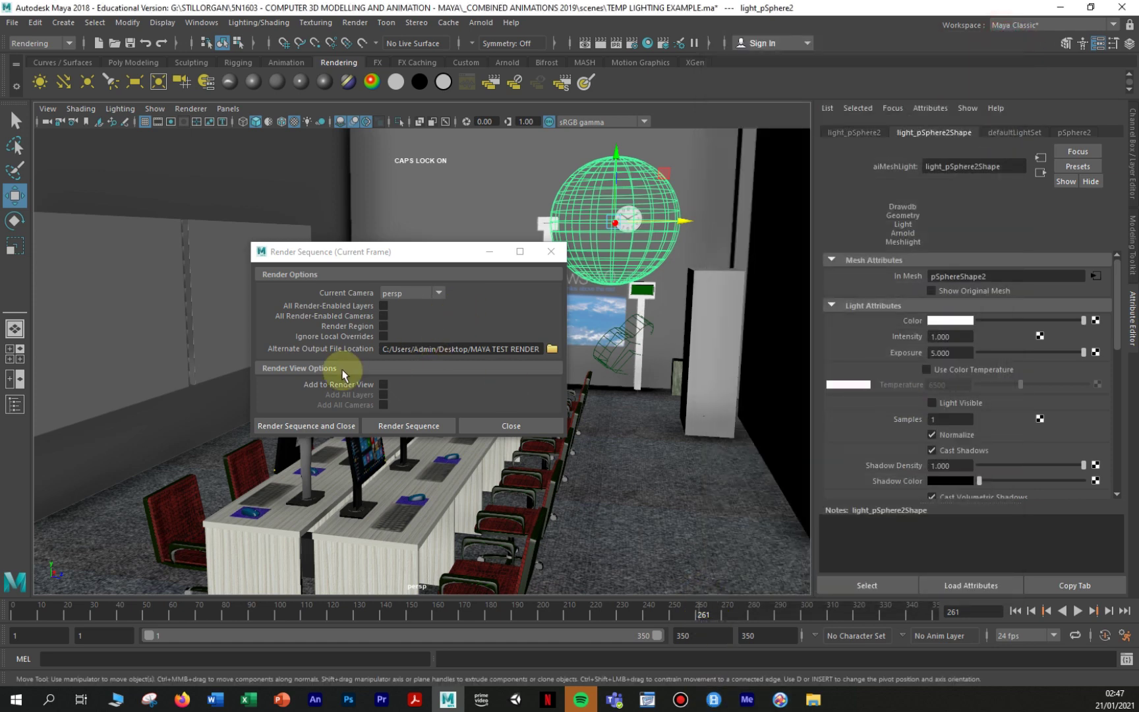
pyautogui.click(424, 427)
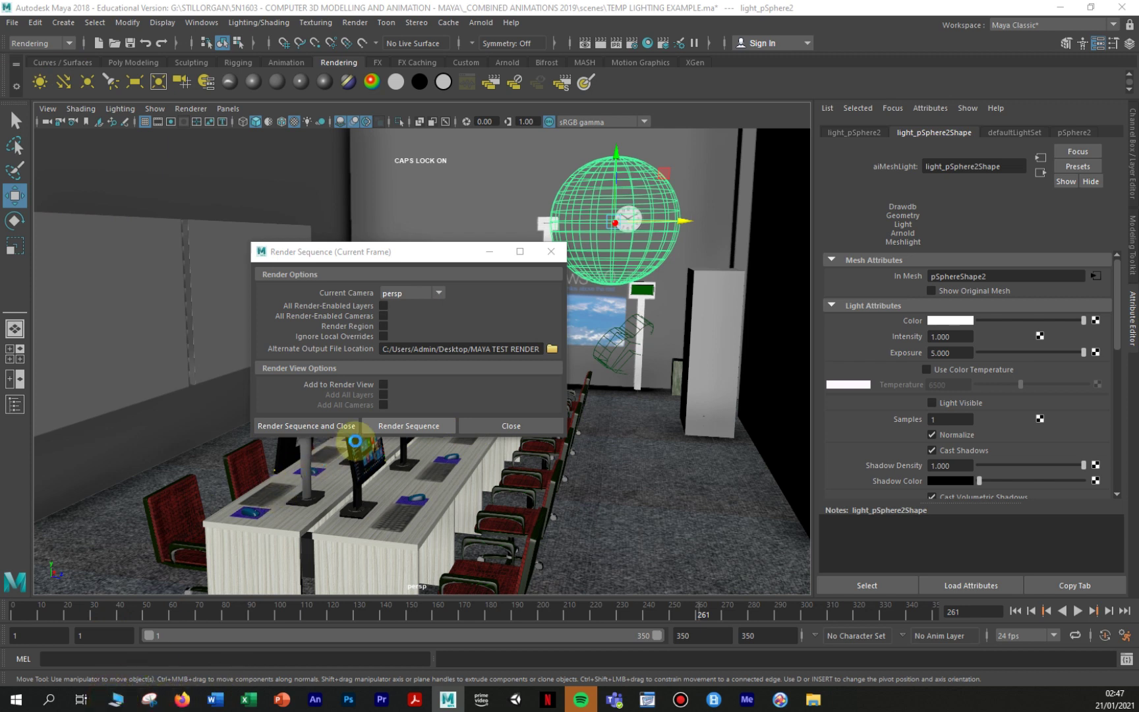
pyautogui.click(407, 425)
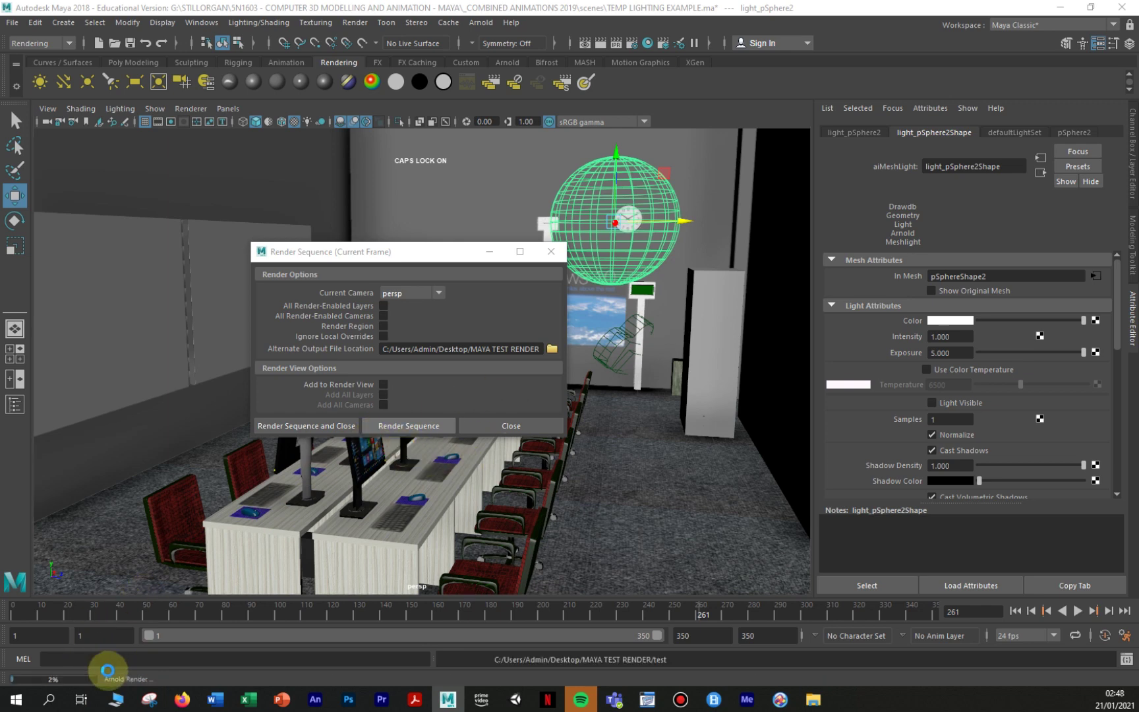
# - Switch to File Explorer and open the MAYA TEST RENDER folder on the Desktop in a maximized window
pyautogui.click(114, 700)
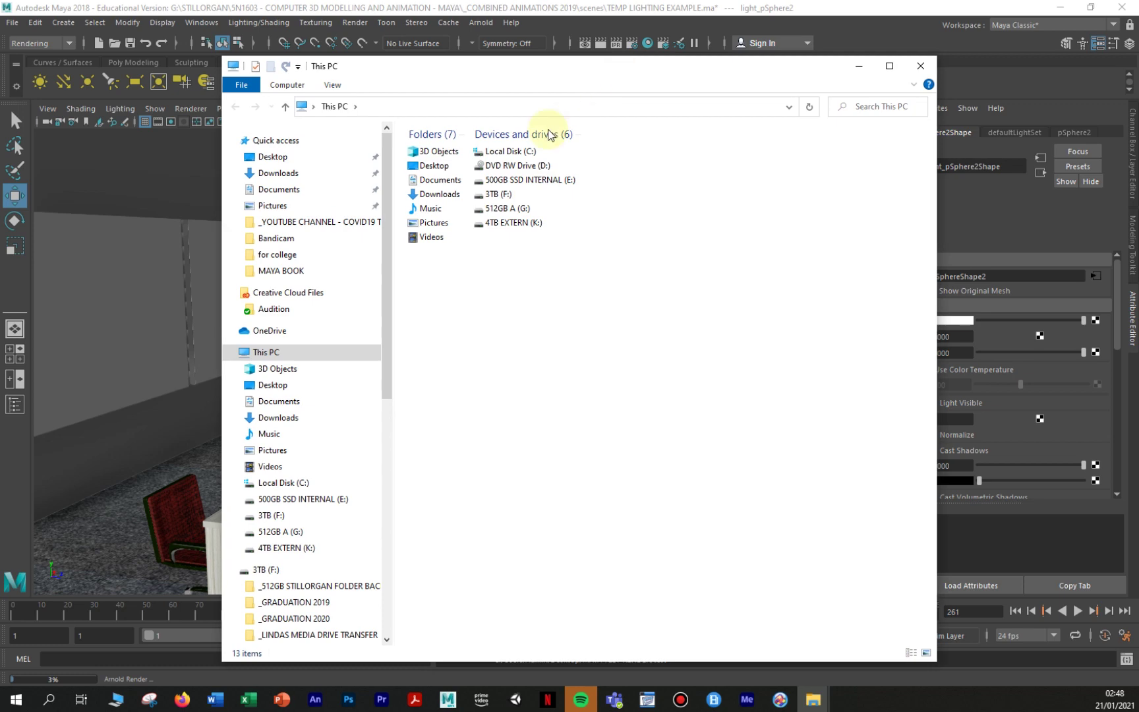
pyautogui.click(273, 157)
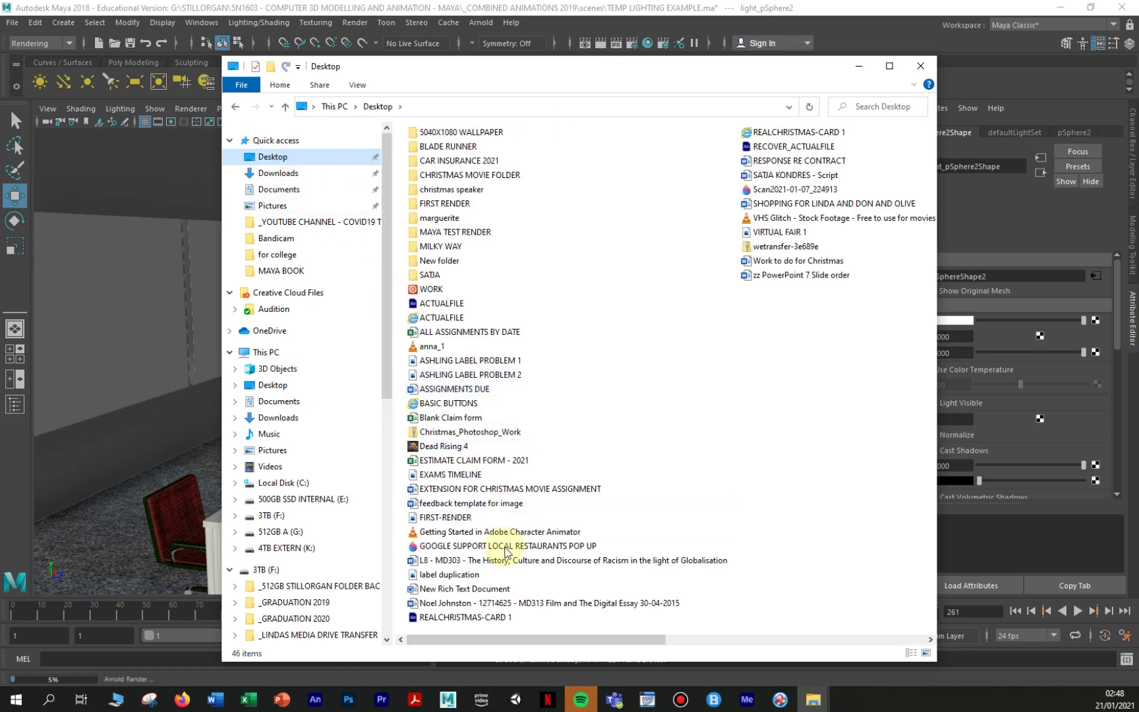
pyautogui.click(443, 236)
pyautogui.doubleClick(443, 232)
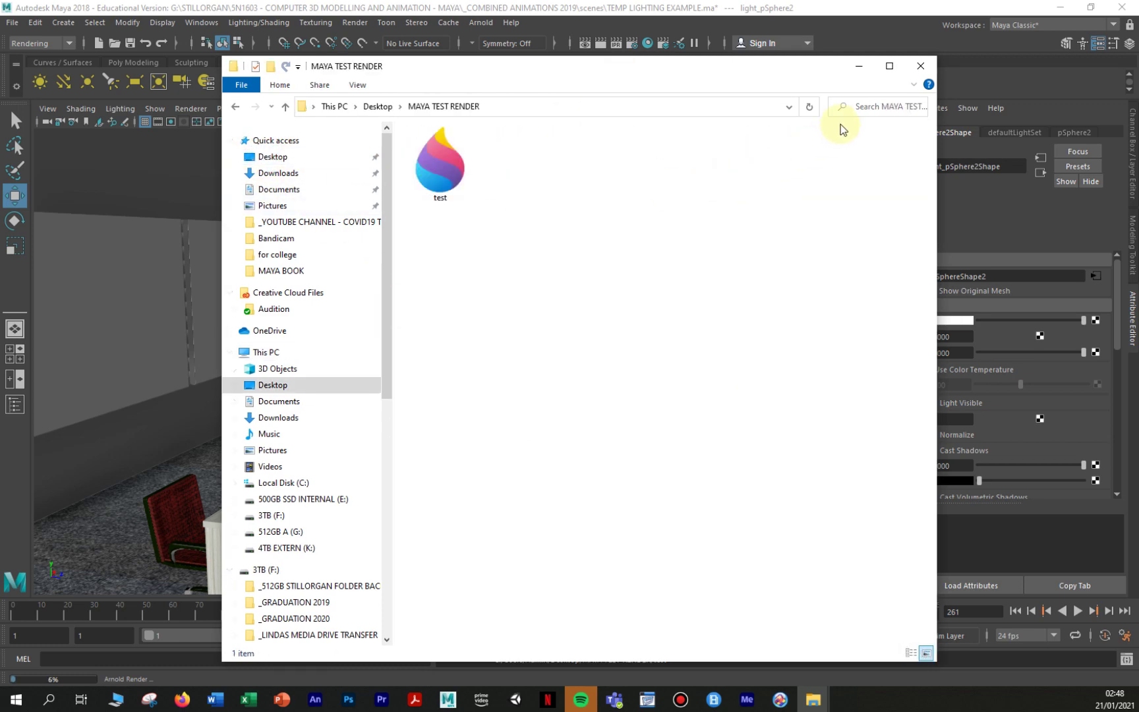
pyautogui.click(889, 66)
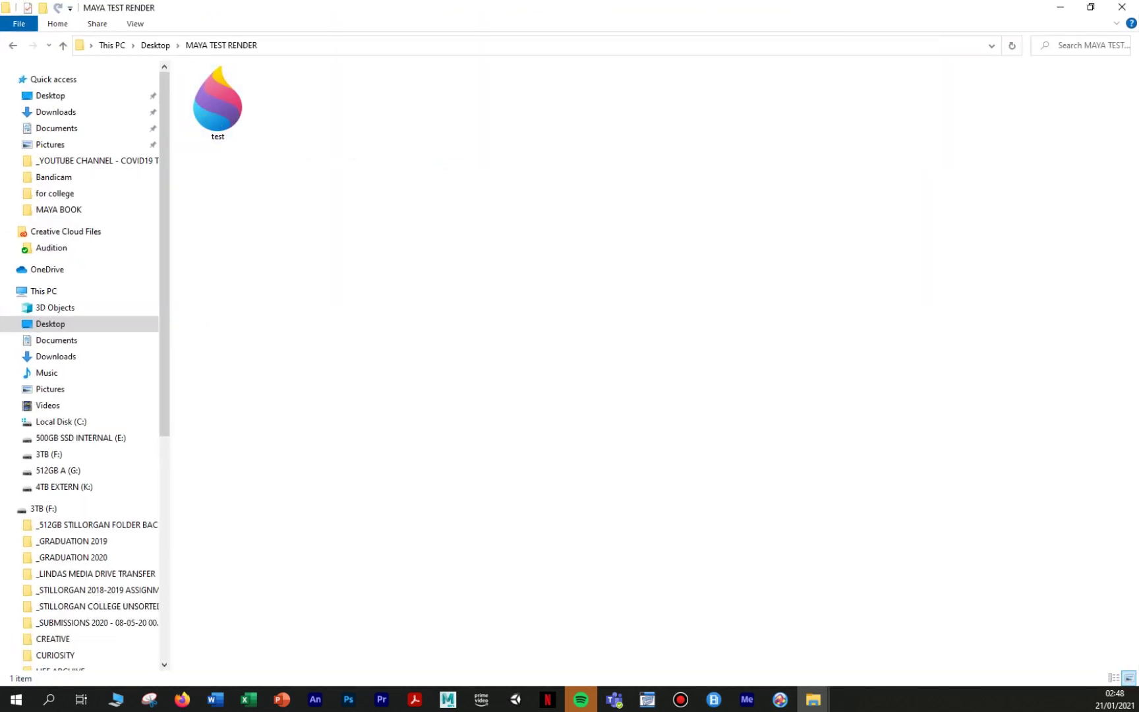
pyautogui.press('super+e')
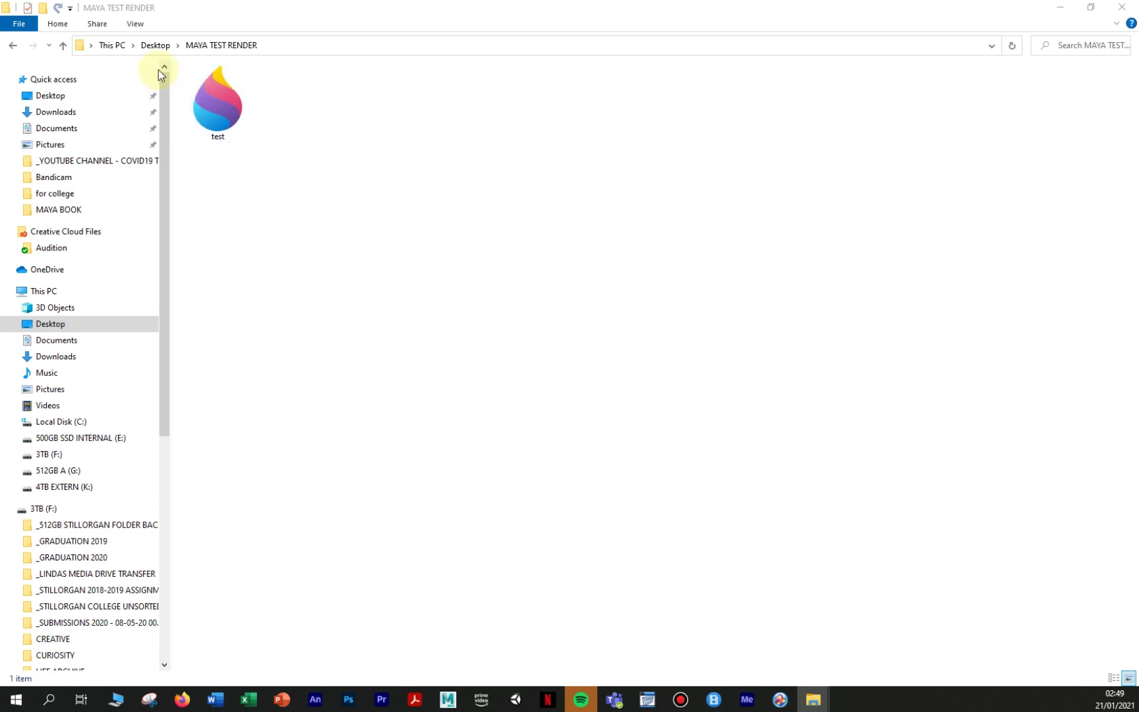
# - Enlarge the file icons shown in the MAYA TEST RENDER folder
pyautogui.click(135, 23)
pyautogui.click(146, 41)
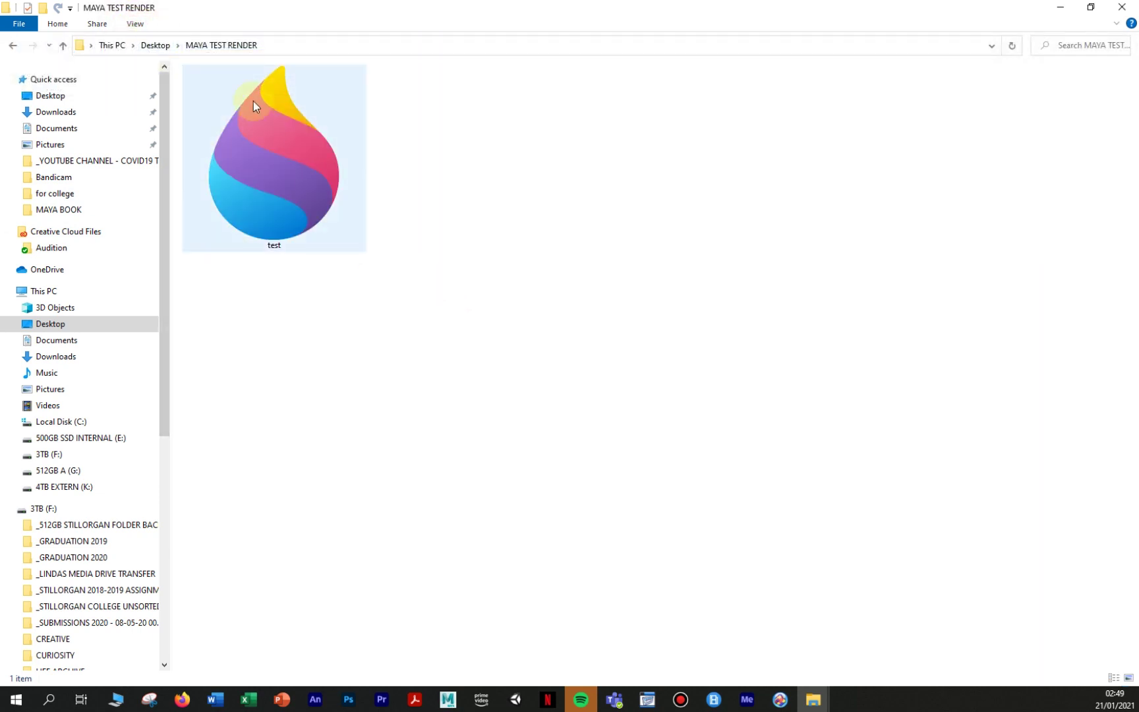
pyautogui.click(136, 24)
pyautogui.click(158, 42)
pyautogui.click(521, 305)
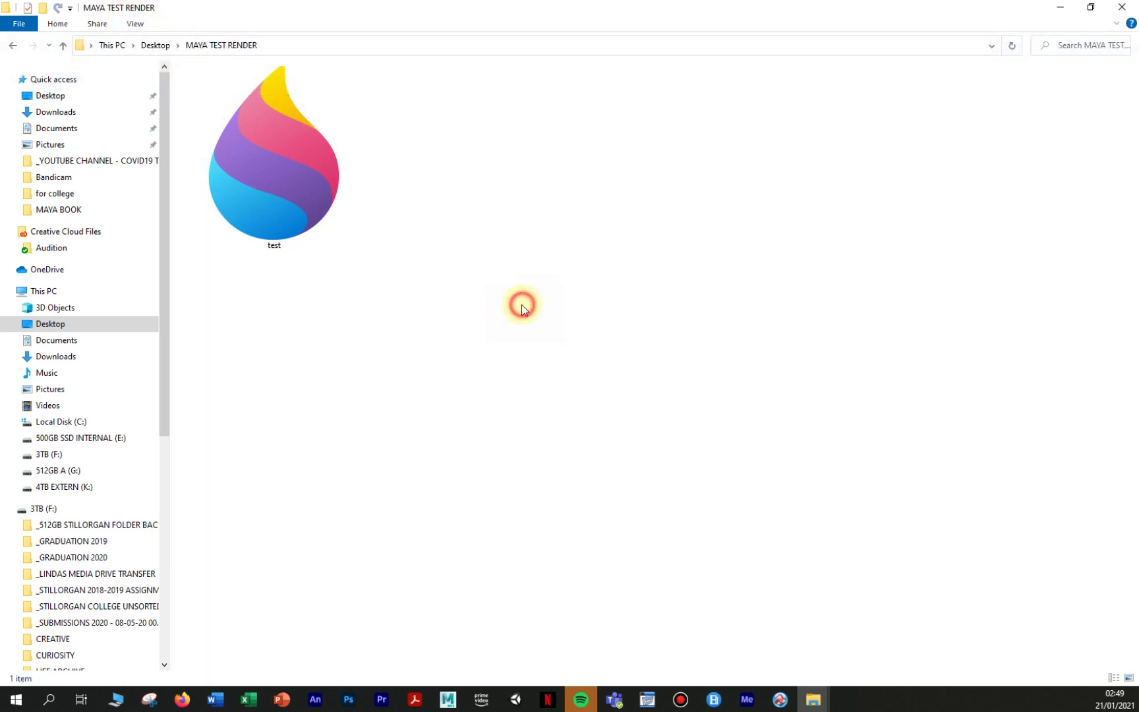
# - Examine the rendered classroom frame in the Render View and move that window out of the way
pyautogui.click(548, 253)
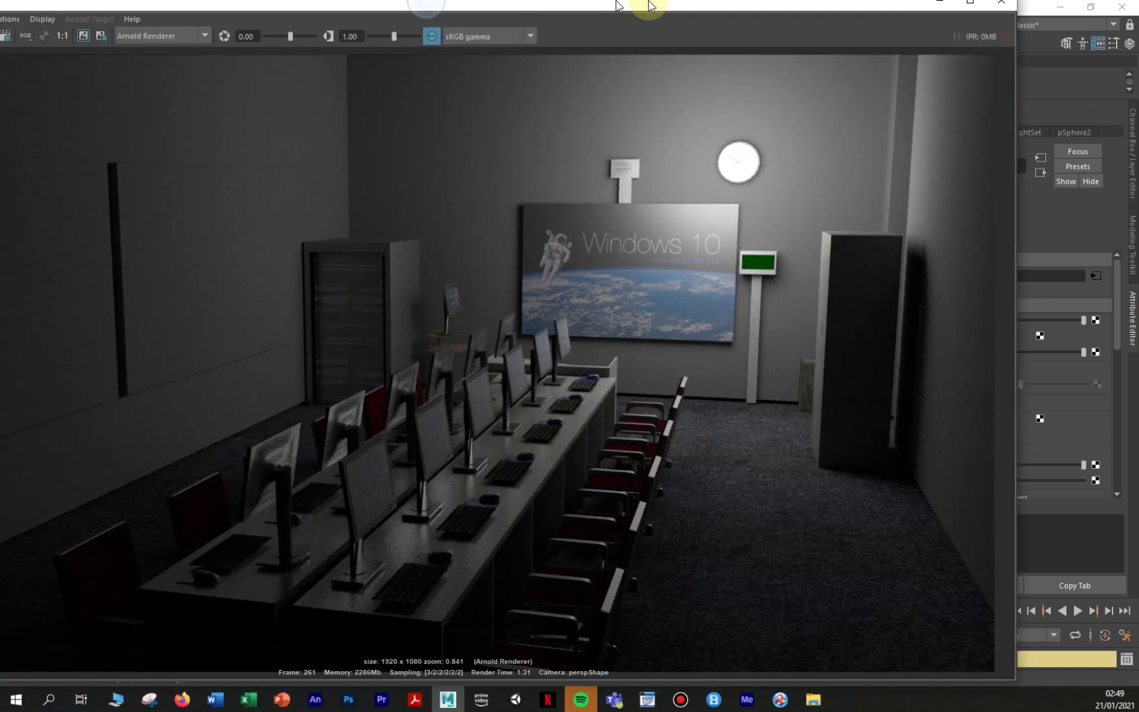
pyautogui.moveTo(648, 8); pyautogui.dragTo(719, 5)
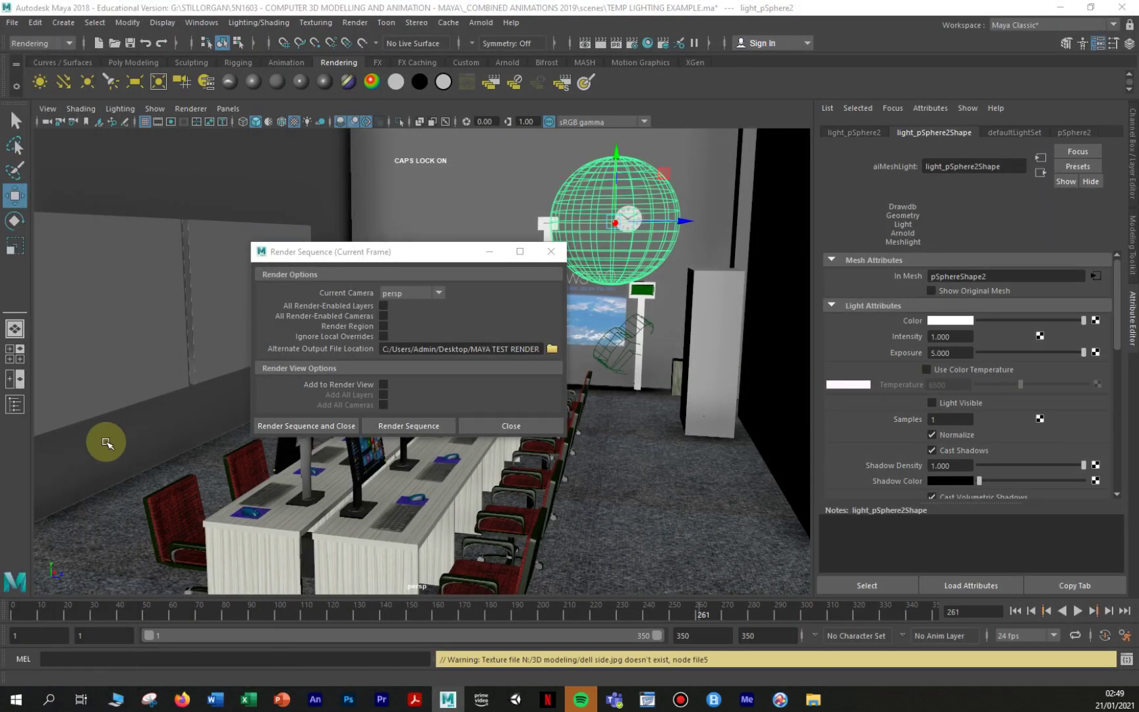
# - Open the rendered test image from the MAYA TEST RENDER folder to check it, and return to Maya
pyautogui.moveTo(813, 698)
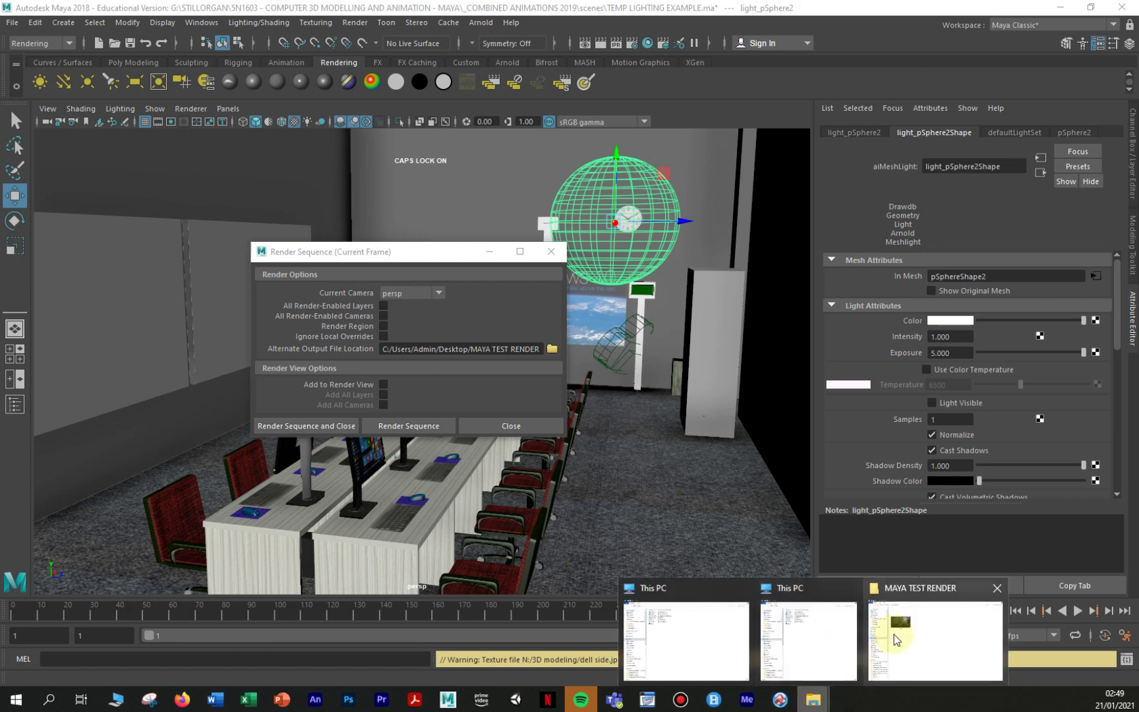
pyautogui.click(893, 634)
pyautogui.click(282, 178)
pyautogui.doubleClick(281, 177)
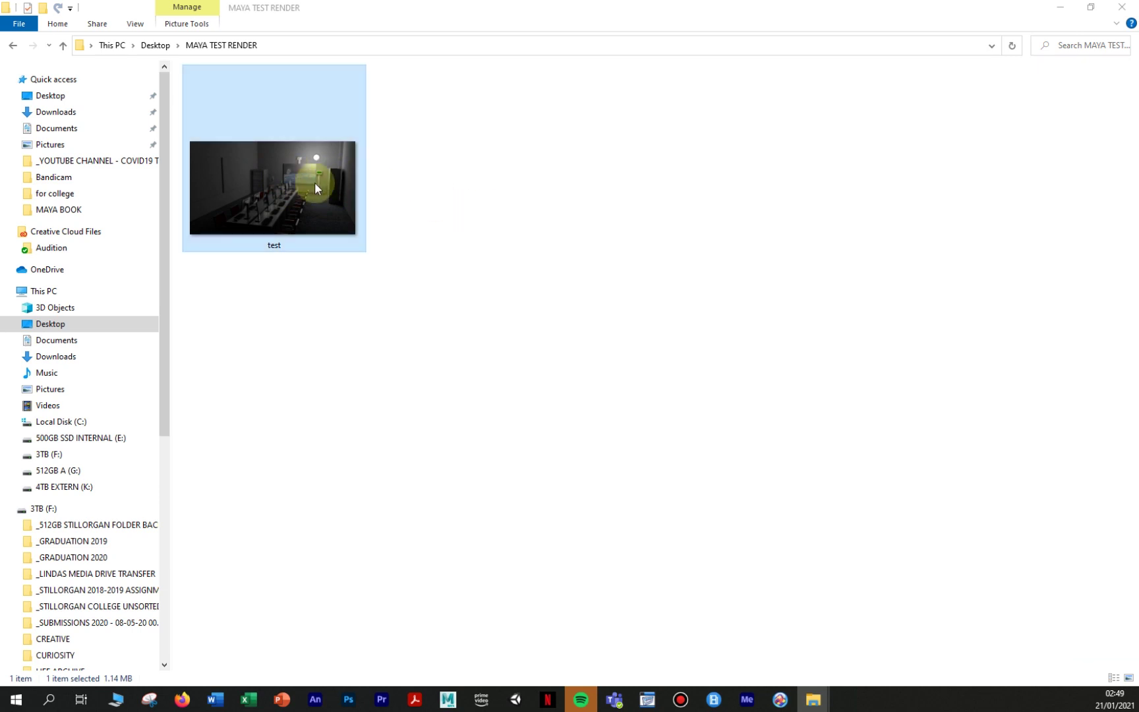
pyautogui.click(580, 168)
pyautogui.doubleClick(293, 202)
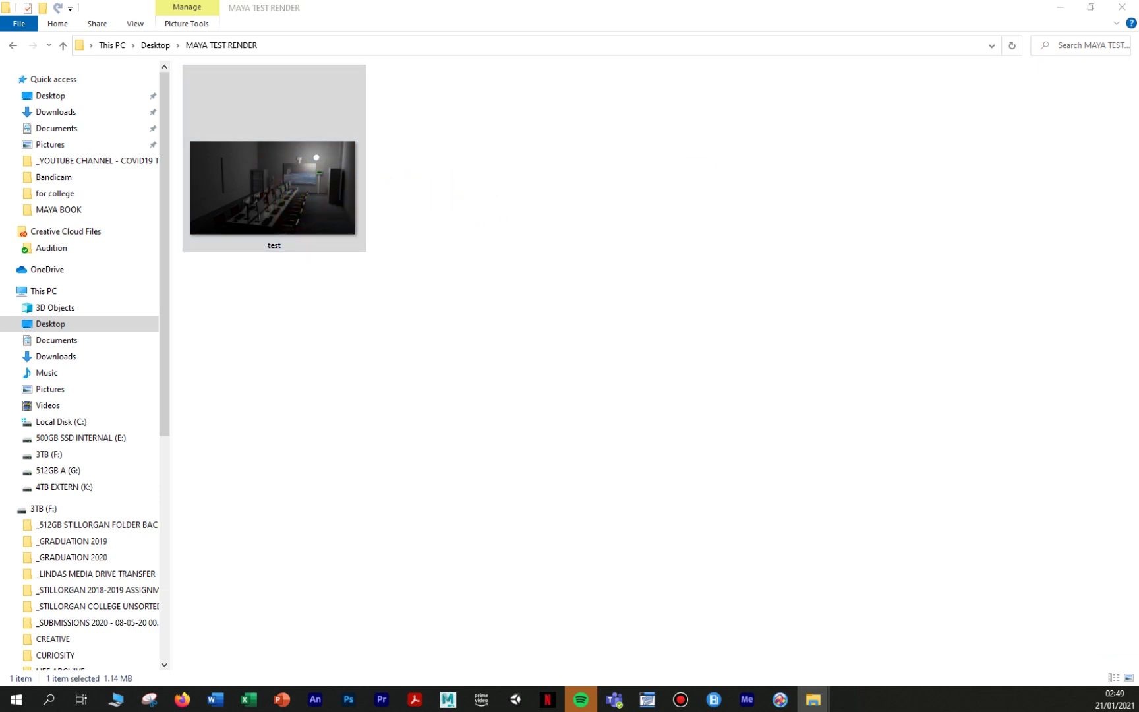
pyautogui.click(244, 192)
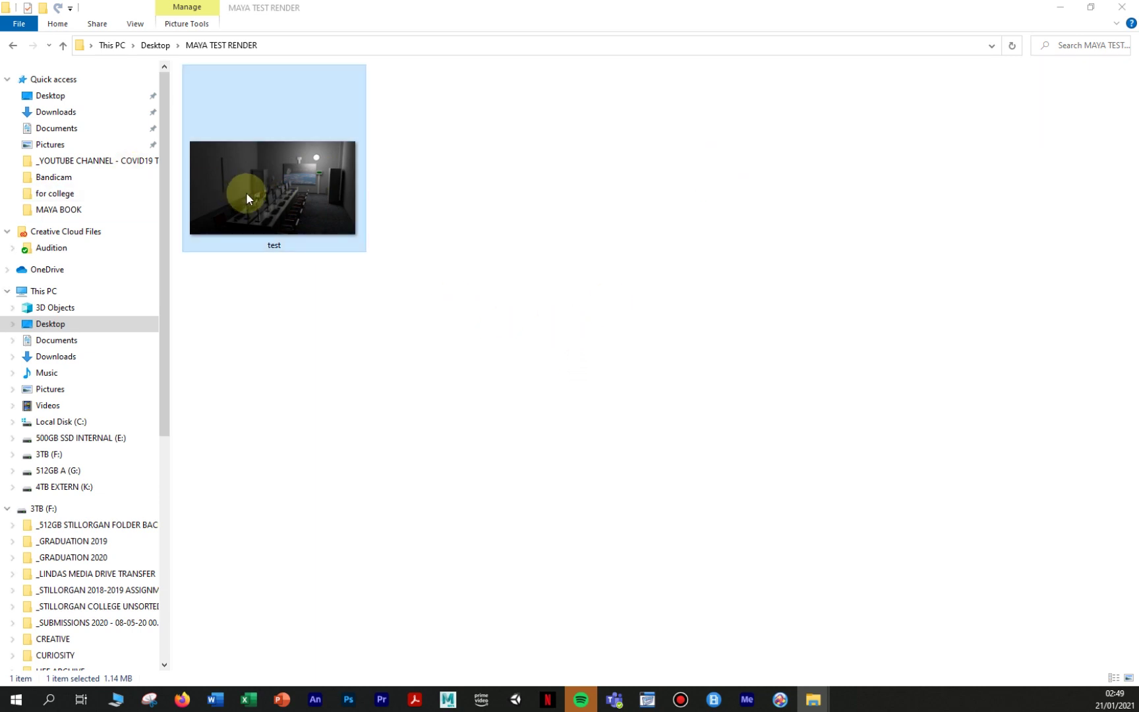
pyautogui.click(634, 354)
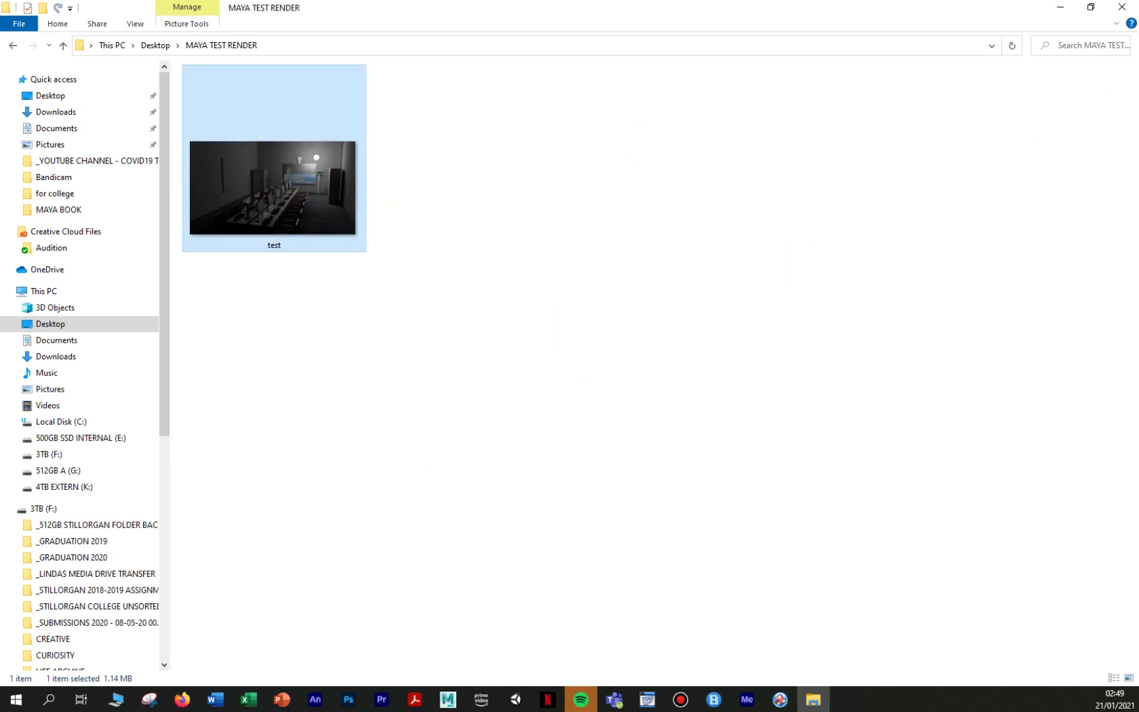
pyautogui.hotkey('alt', 'Tab')
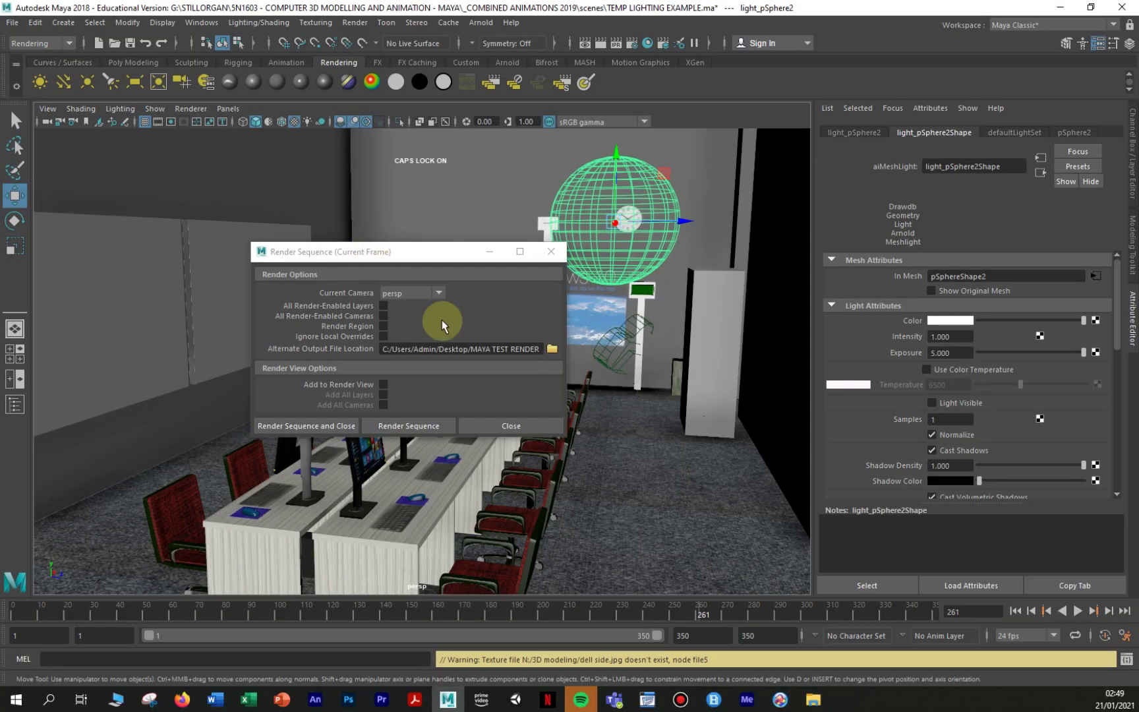
# - Switch to File Explorer and open the rendered test image in the default image viewer
pyautogui.click(803, 691)
pyautogui.click(330, 294)
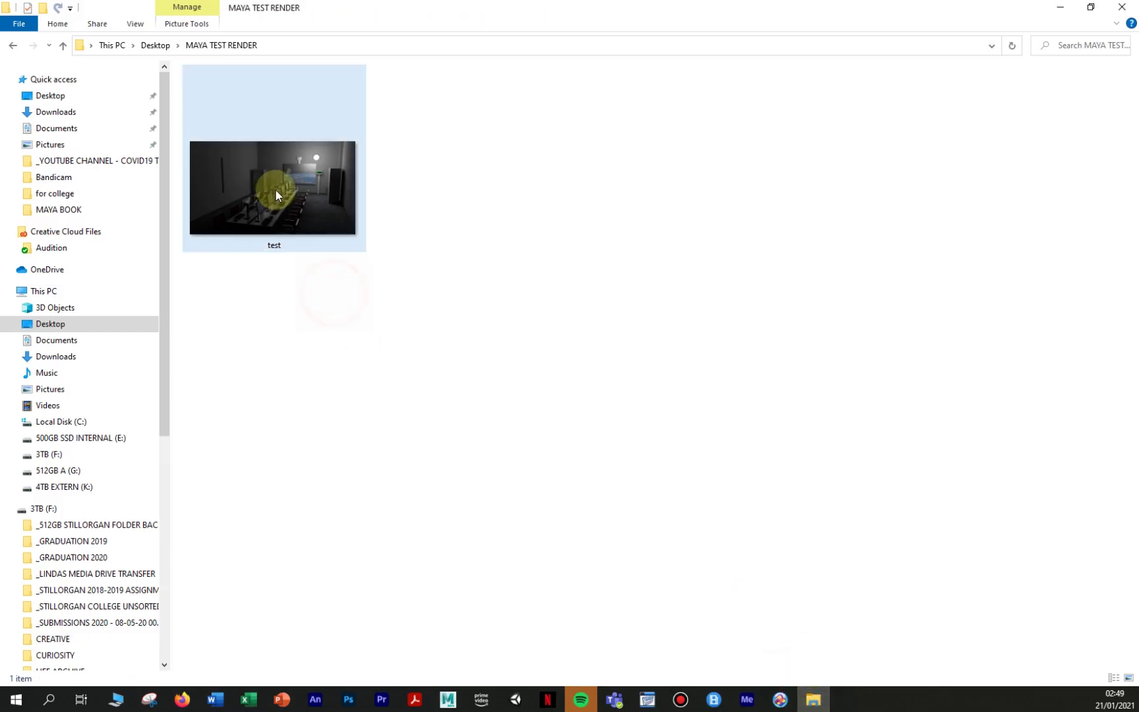
pyautogui.rightClick(275, 189)
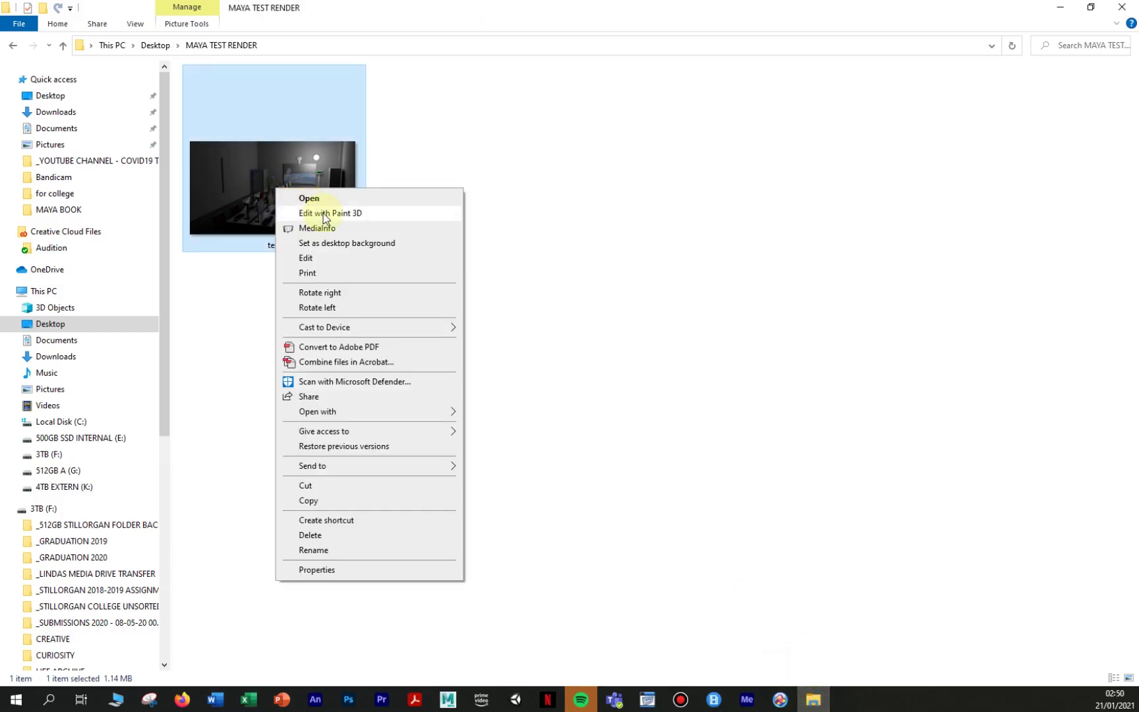
pyautogui.click(307, 194)
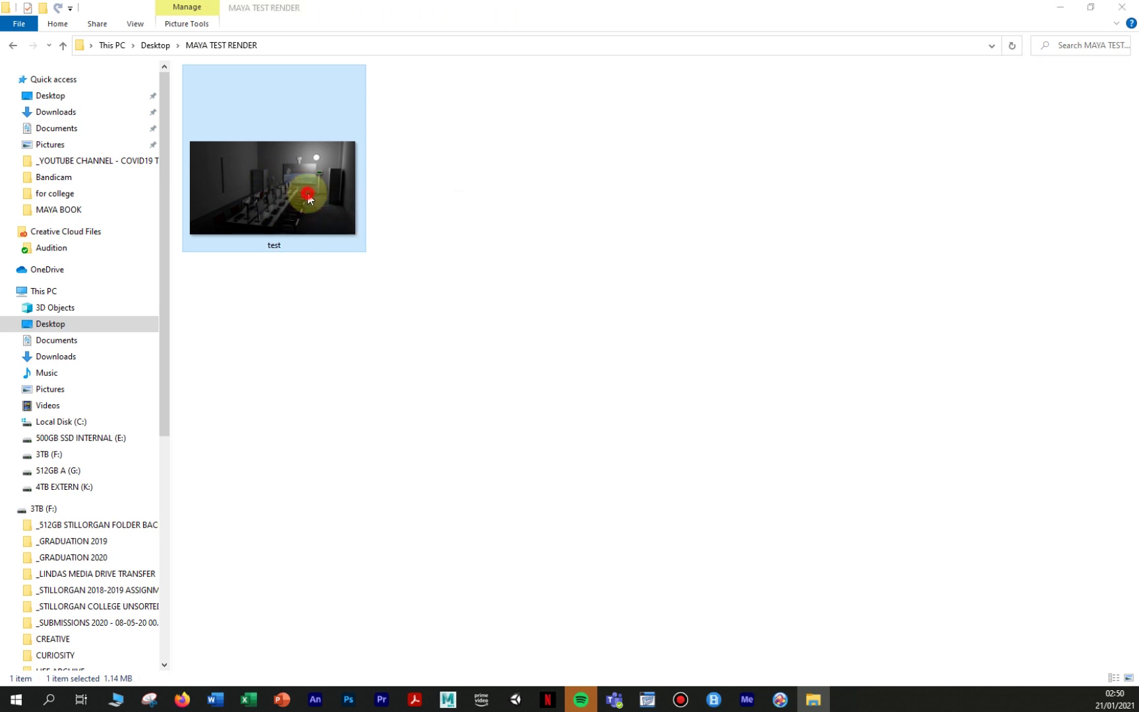
pyautogui.click(422, 199)
# - Open the test image from the MAYA TEST RENDER folder in Adobe Photoshop 2021
pyautogui.rightClick(267, 197)
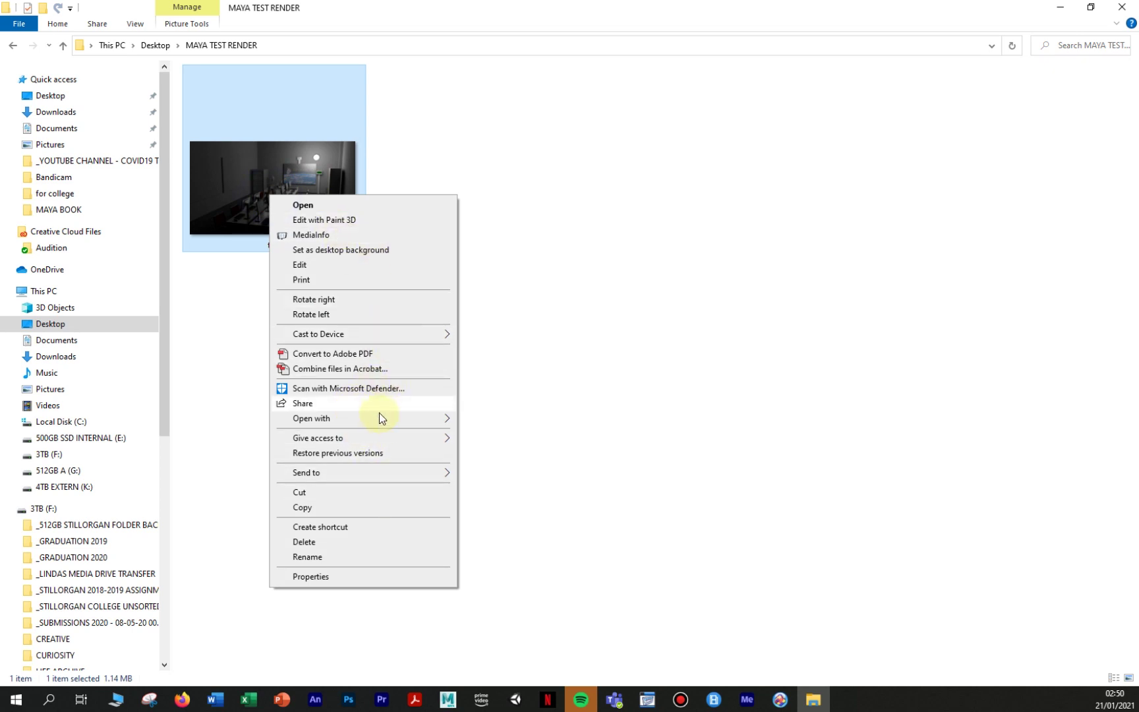
pyautogui.moveTo(415, 421)
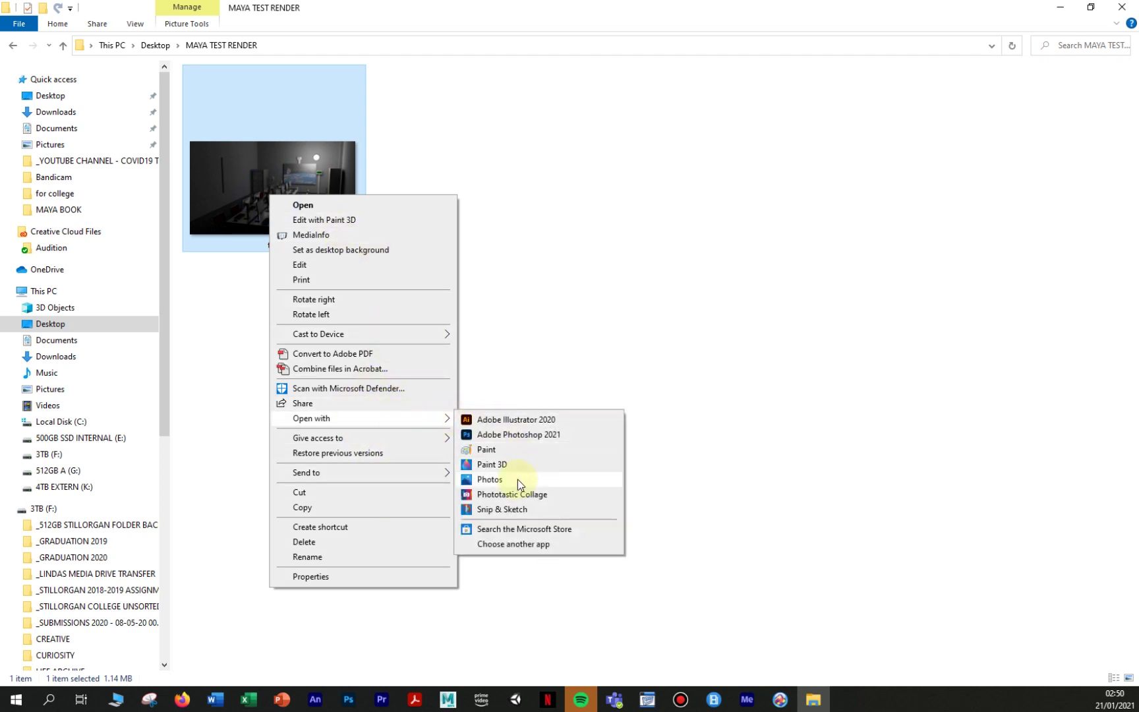
pyautogui.click(488, 436)
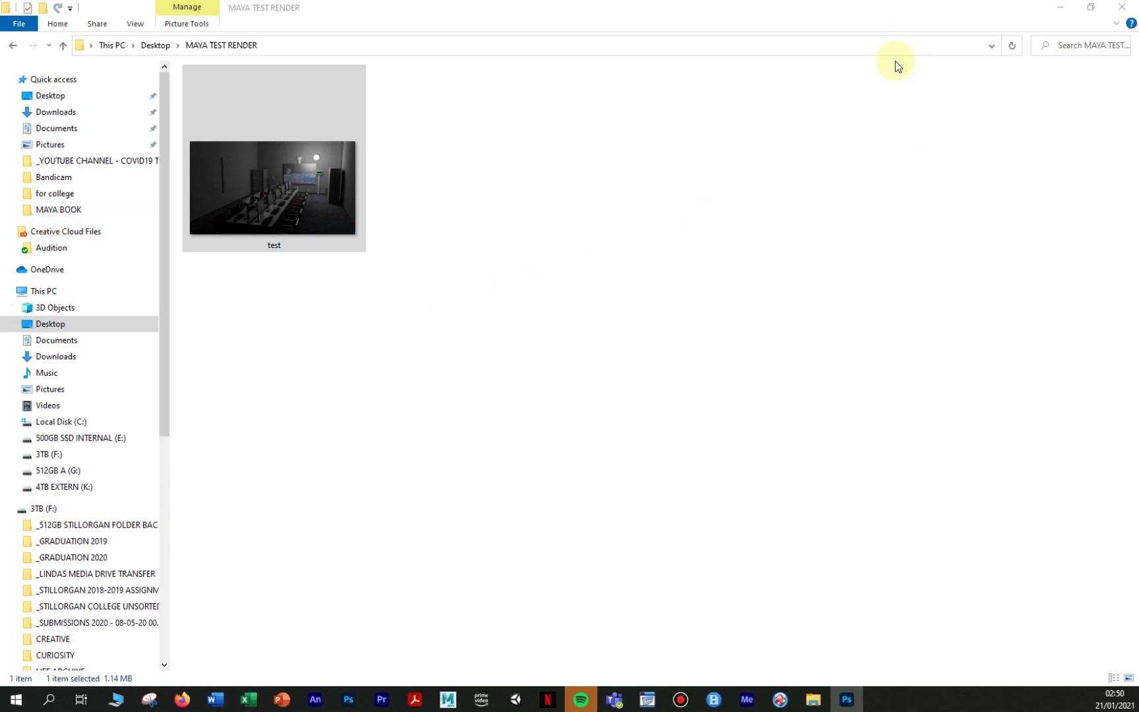
pyautogui.press('Return')
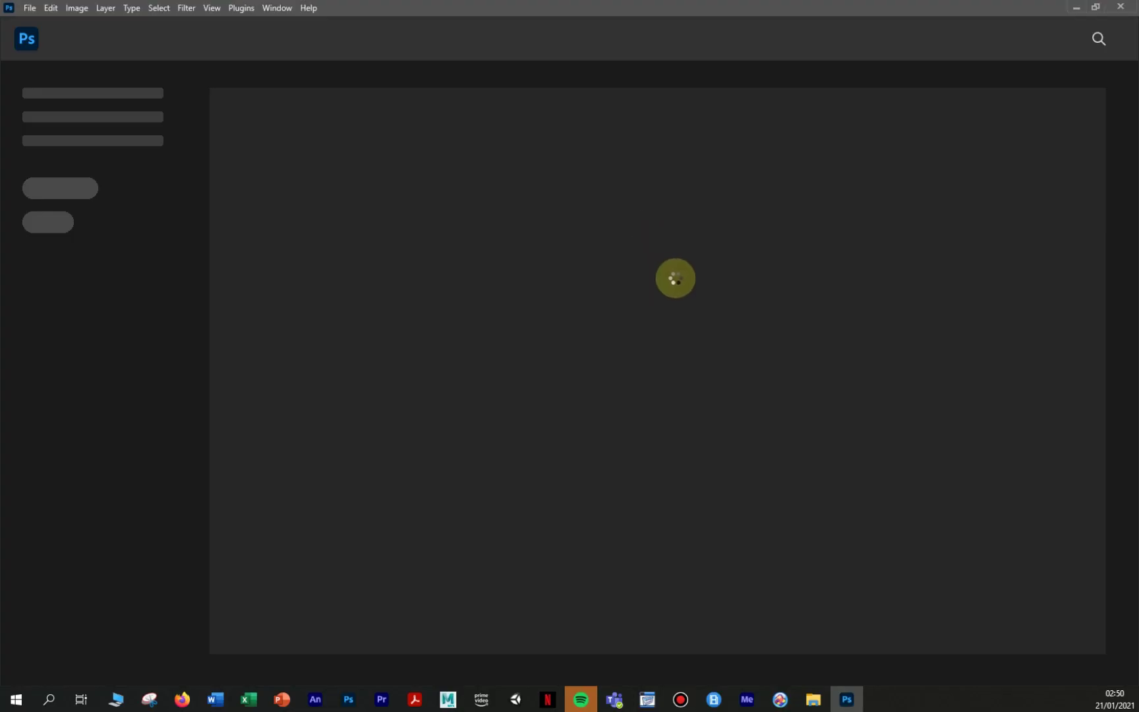